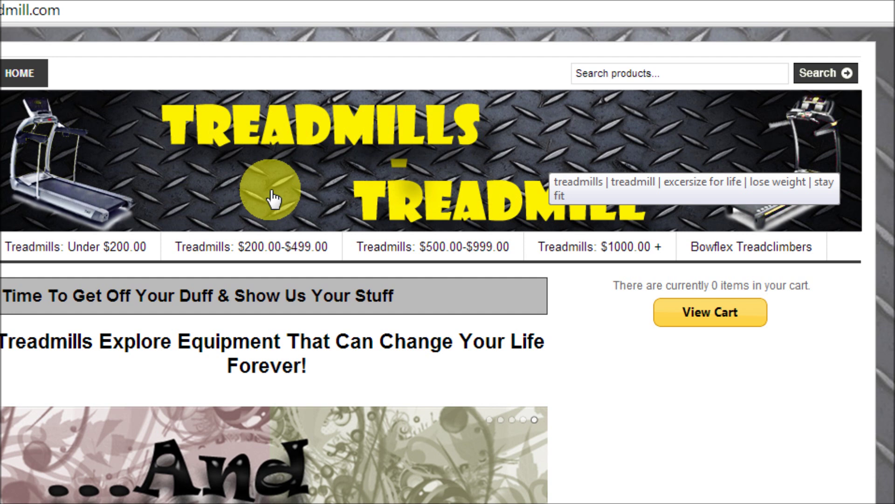
Step: Inspect the treadmill site's banner in Chrome, revealing treadmill-banner2.jpg at 931 × 151 pixels
right_click(272, 190)
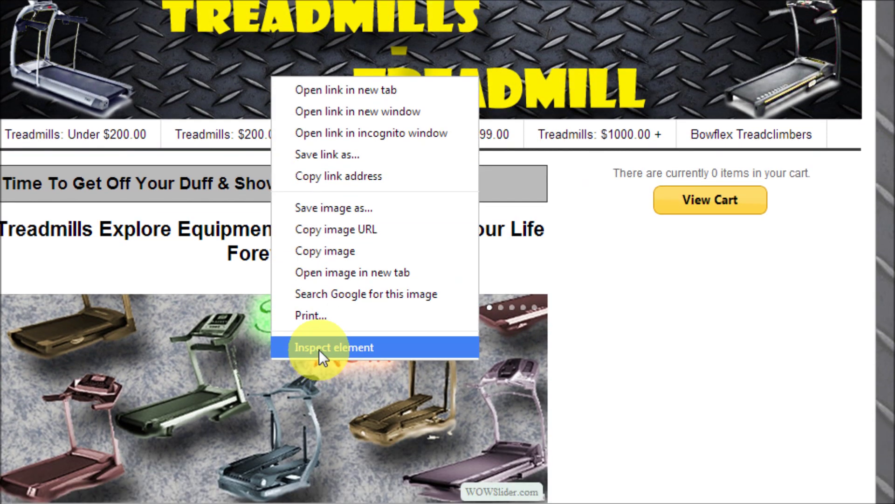
click(319, 461)
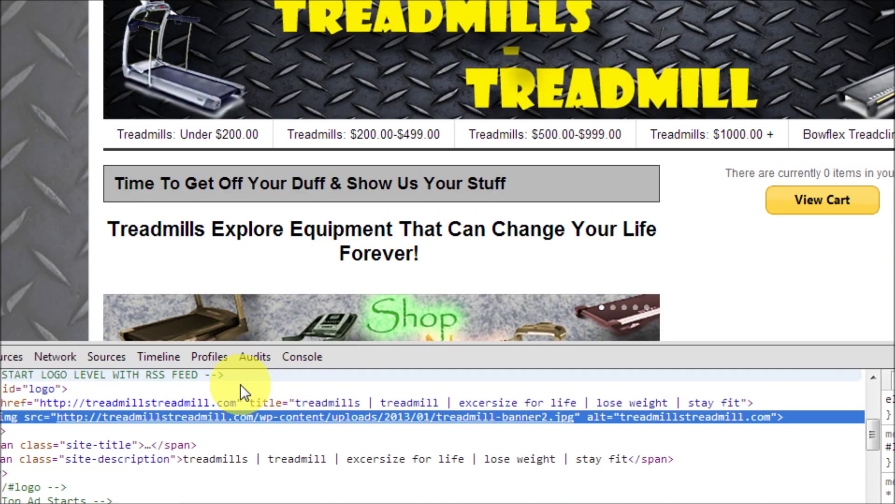
mouse_move(135, 425)
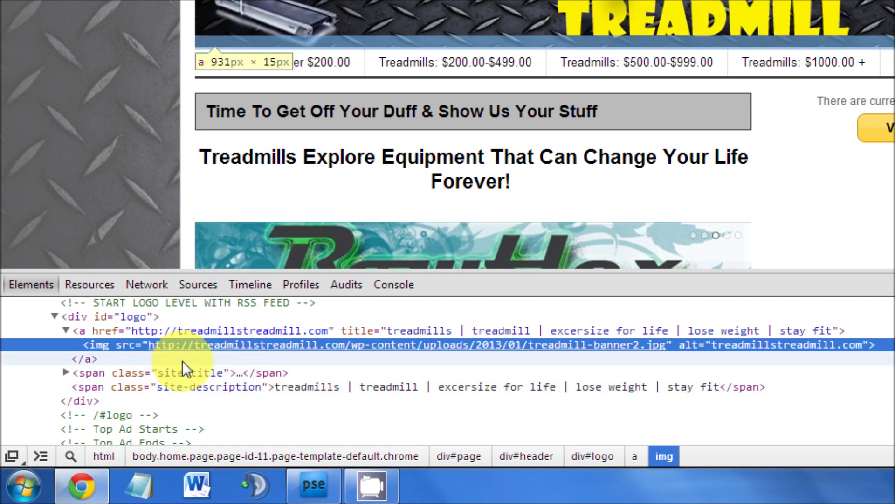
mouse_move(210, 356)
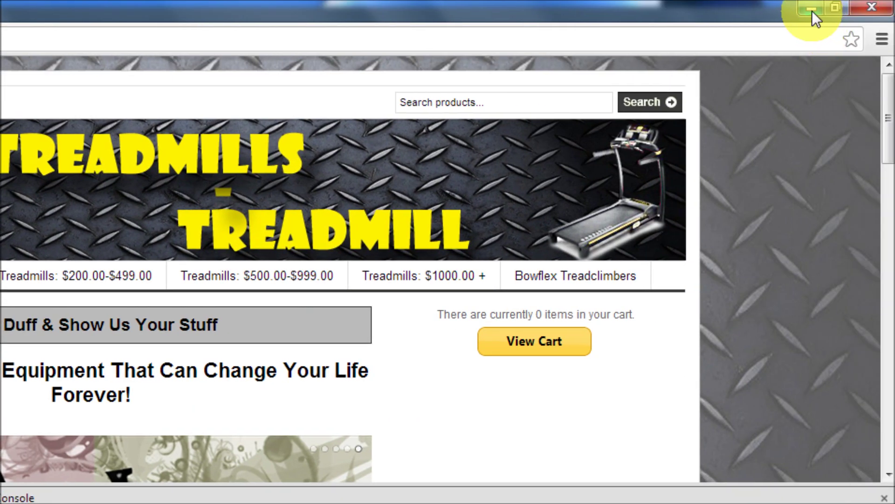
Step: Minimize Chrome and open the Dark_Roast desktop photo in Windows Photo Viewer
click(812, 10)
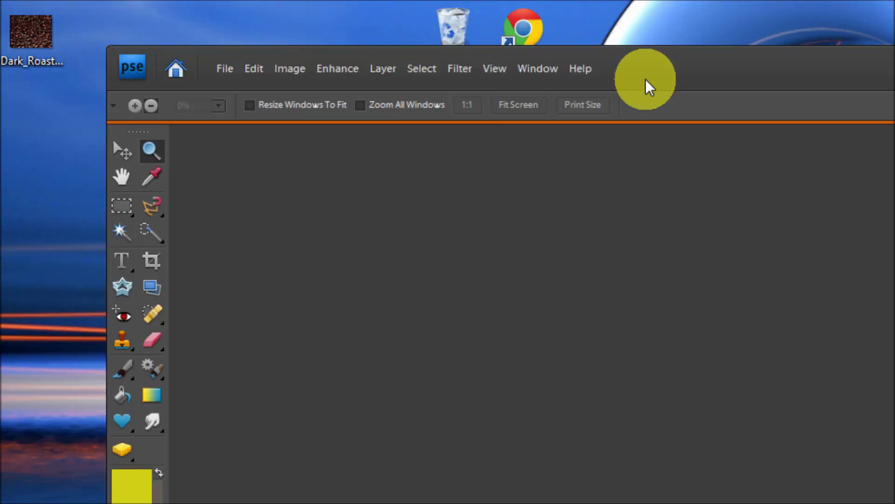
double_click(100, 44)
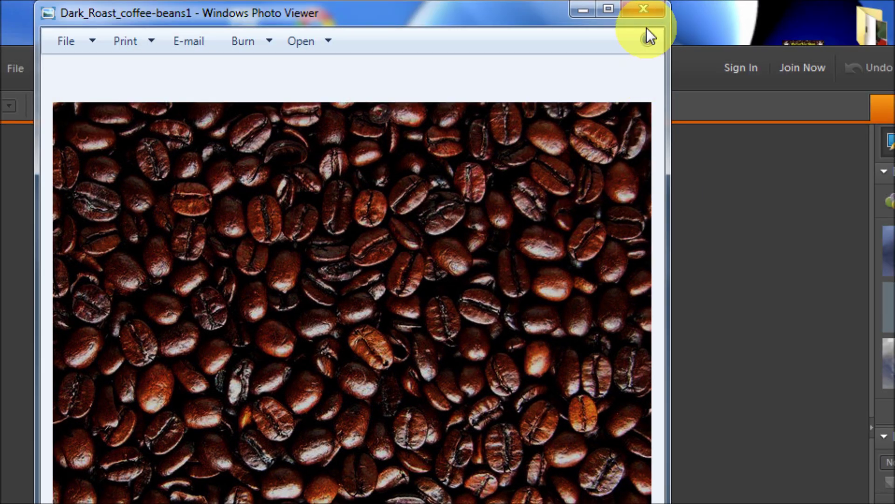
Step: Create a new blank file 931 pixels wide and 151 pixels high at 300 pixels/inch
click(644, 13)
click(100, 70)
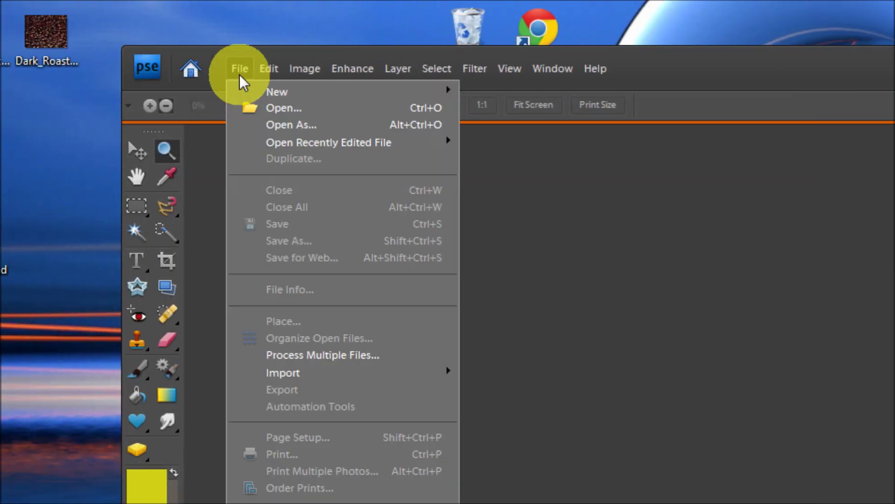
mouse_move(139, 93)
click(494, 93)
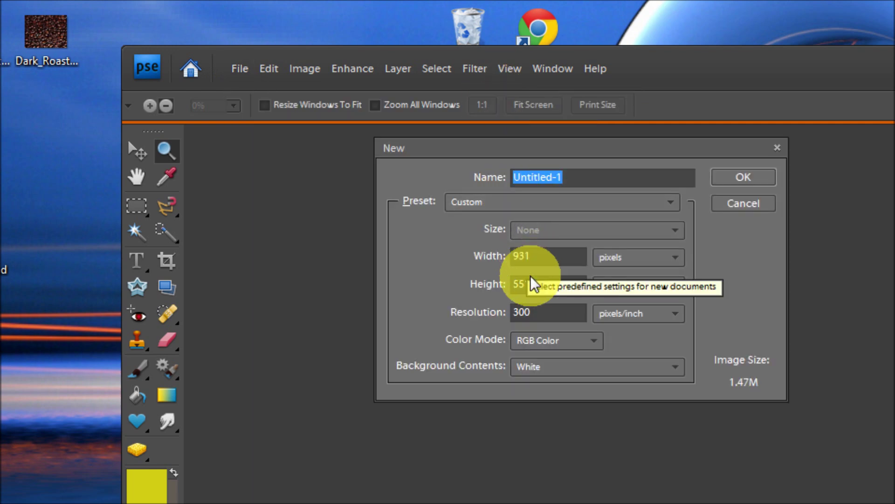
double_click(515, 286)
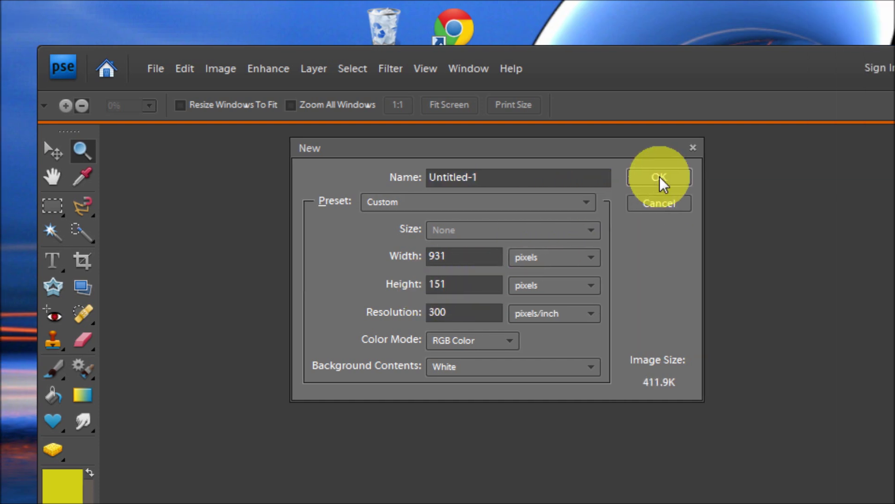
click(743, 177)
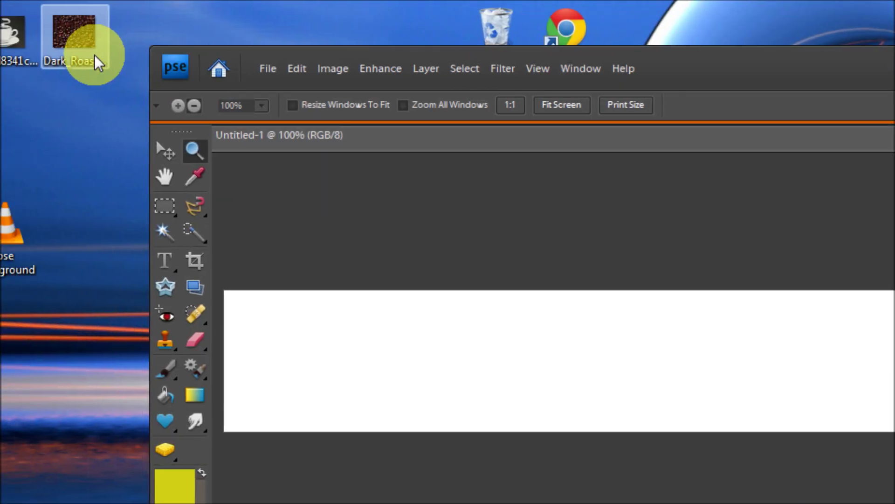
double_click(110, 40)
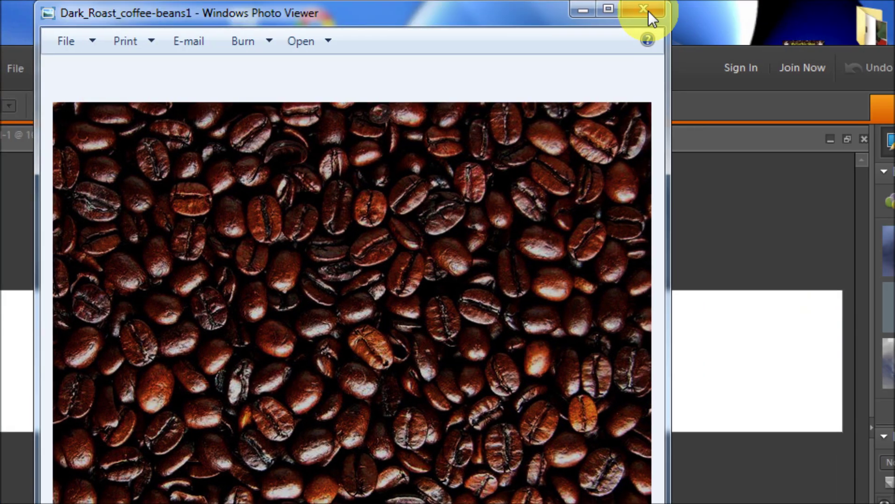
Step: Place the Dark_Roast_coffee-beans1 photo into the Untitled-1 banner with File > Place
click(649, 13)
click(187, 73)
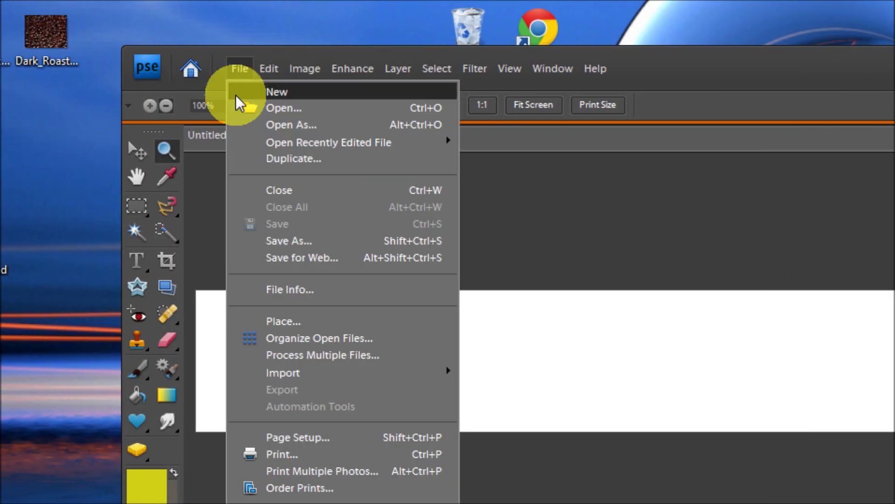
click(295, 324)
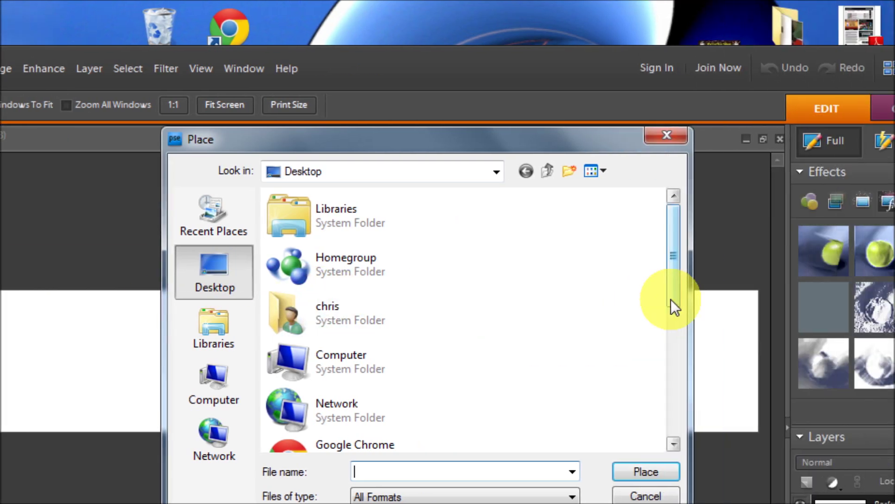
drag(894, 326, 894, 384)
drag(673, 357, 675, 396)
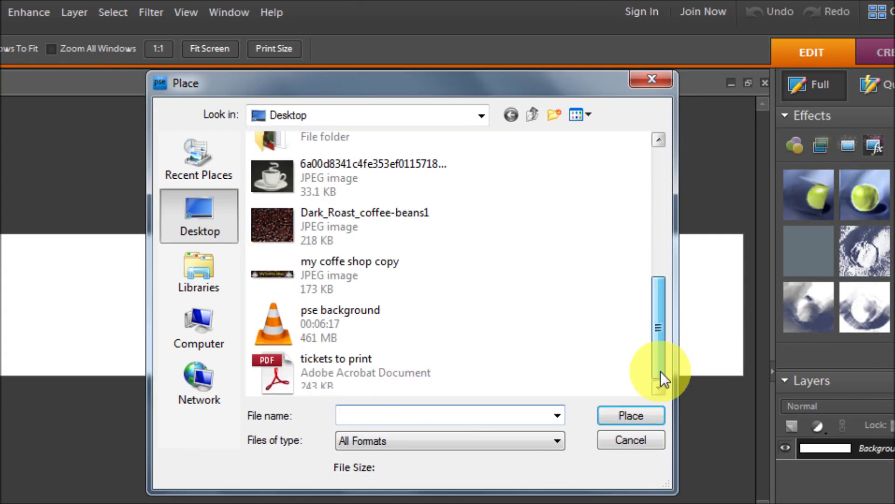
click(278, 219)
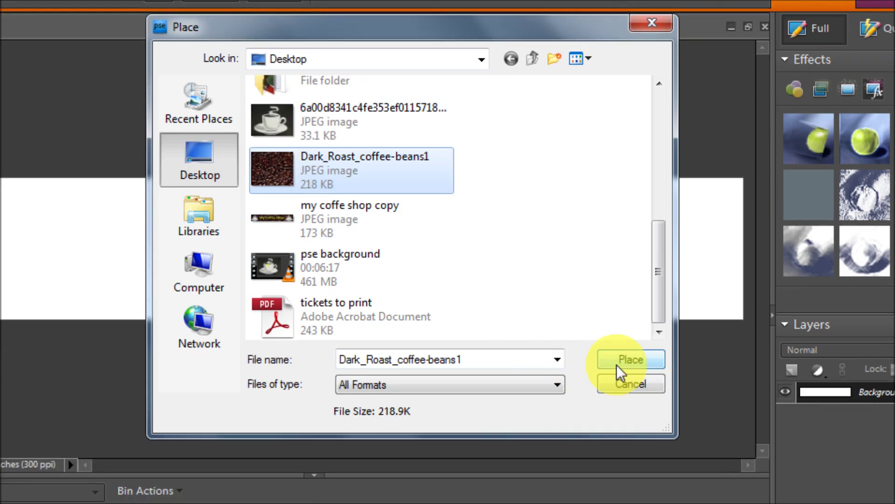
click(630, 414)
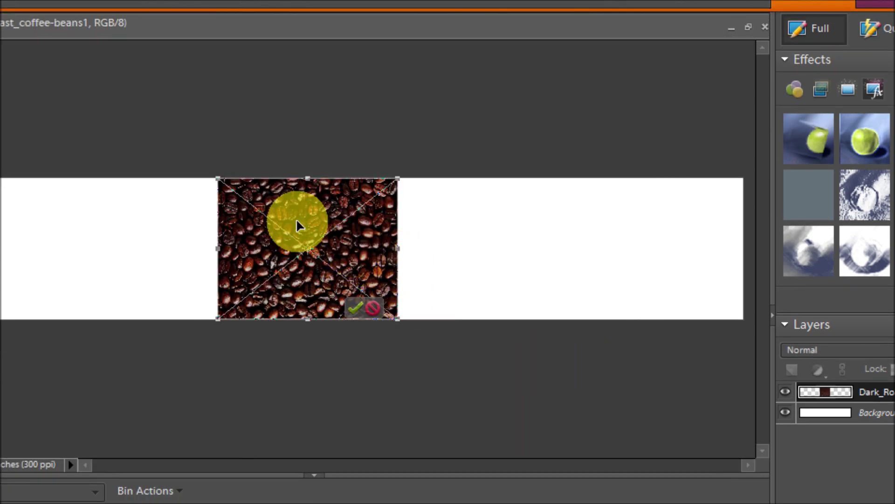
Step: Stretch the placed coffee-bean image to both canvas edges and commit it
drag(395, 251, 746, 266)
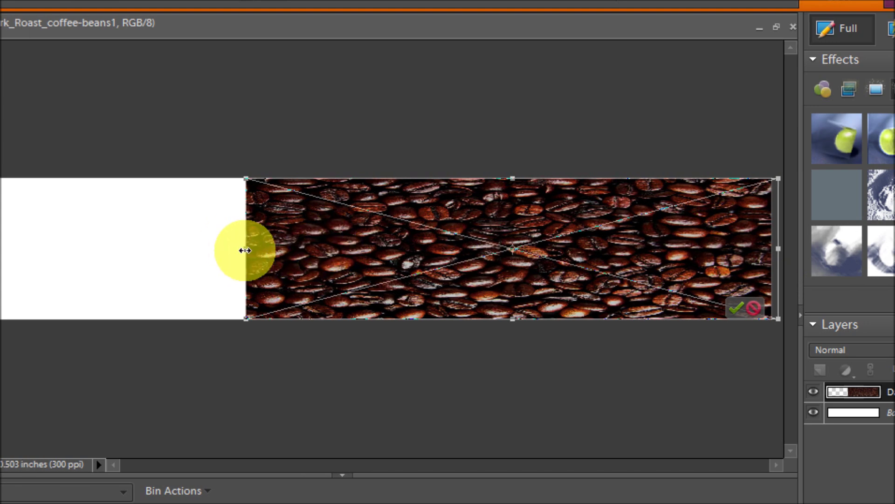
drag(245, 250, 0, 256)
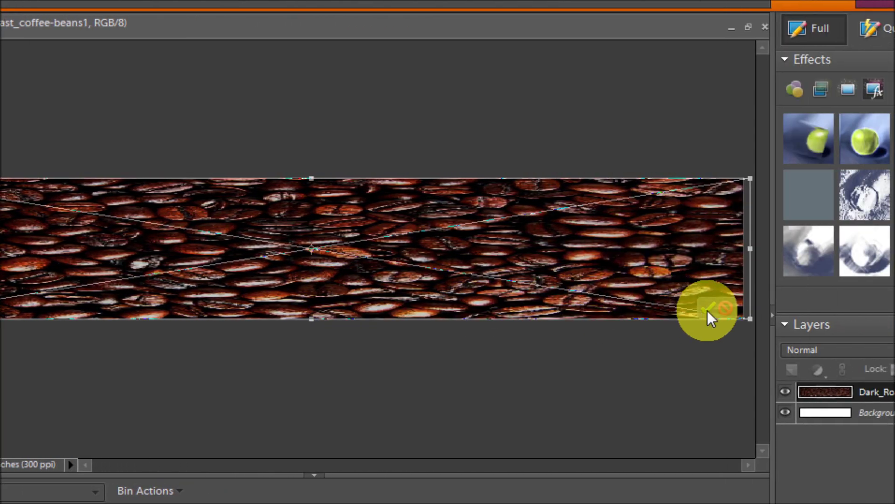
click(894, 311)
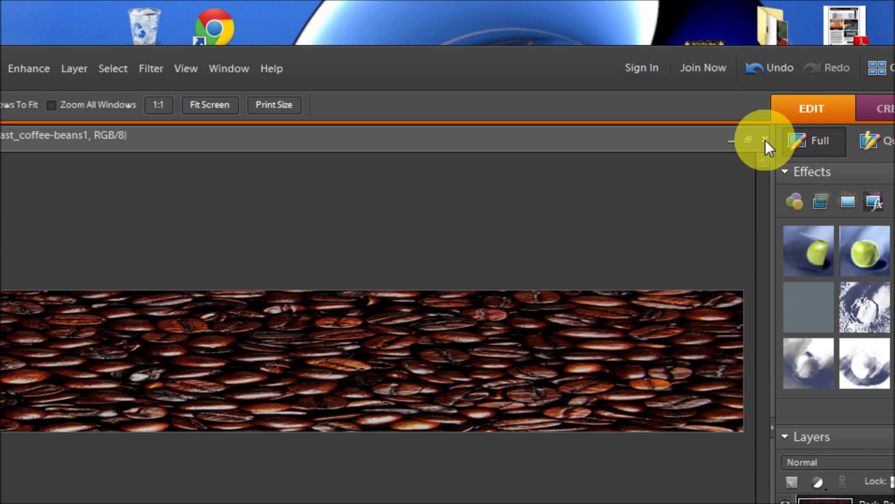
Step: Close Untitled-1 without saving and open Dark_Roast_coffee-beans1 in Photoshop Elements
click(765, 140)
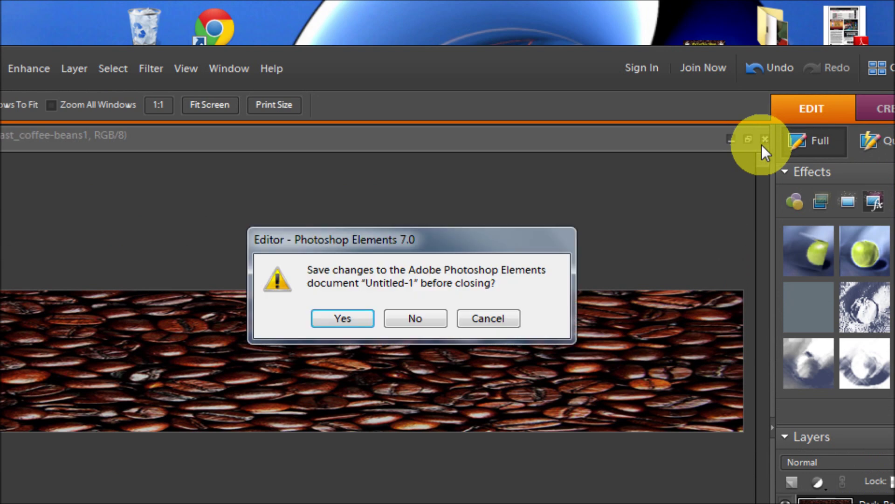
click(425, 321)
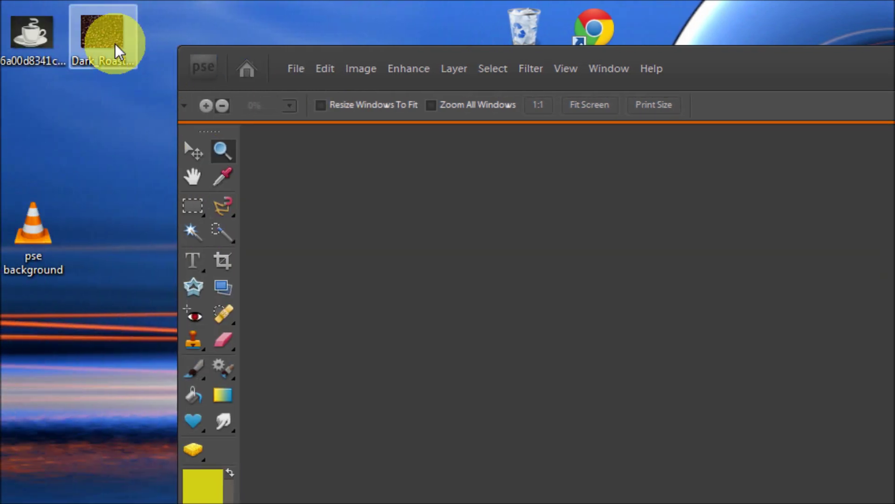
drag(115, 50, 706, 354)
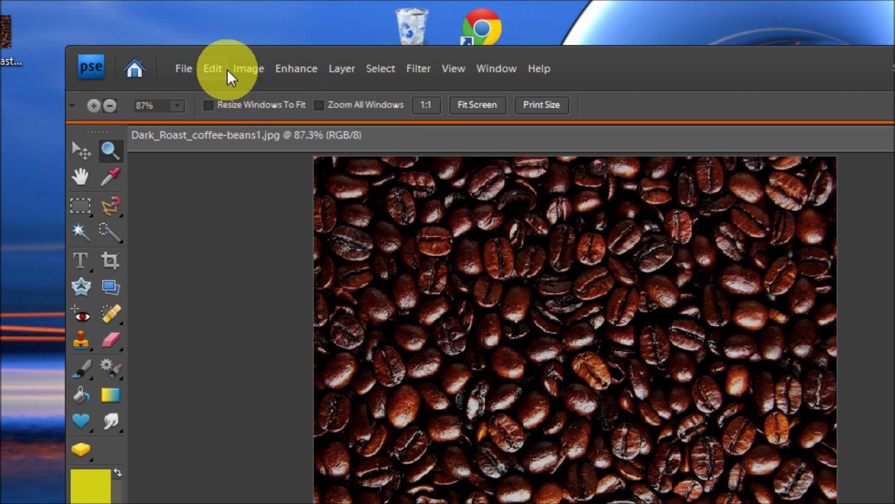
Step: Resize the Dark_Roast photo to a width of 931 pixels in Image Size
click(248, 70)
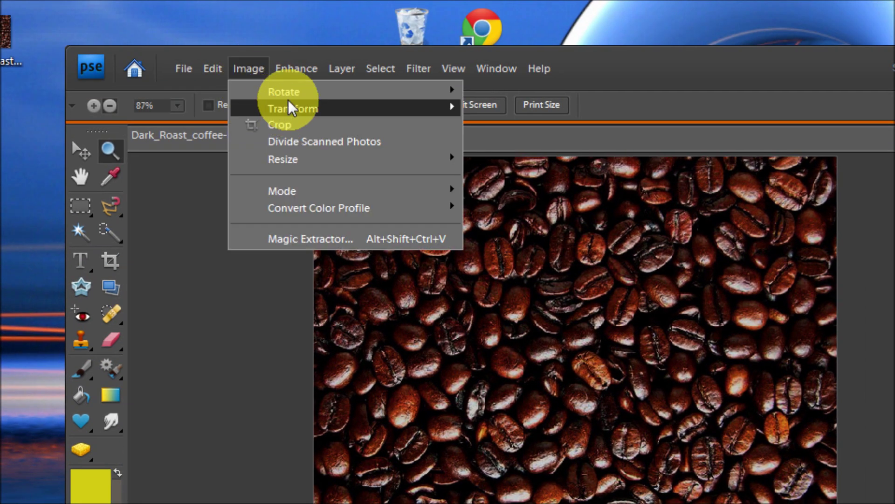
mouse_move(303, 160)
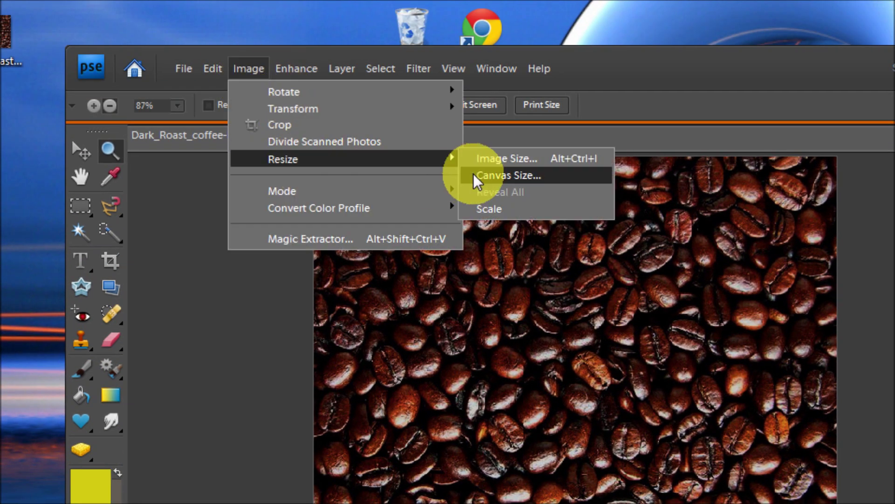
click(505, 159)
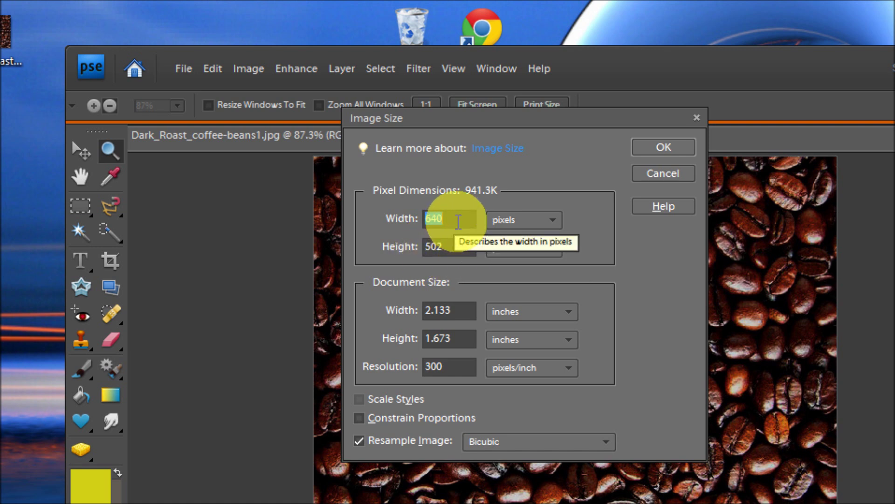
drag(459, 223, 433, 224)
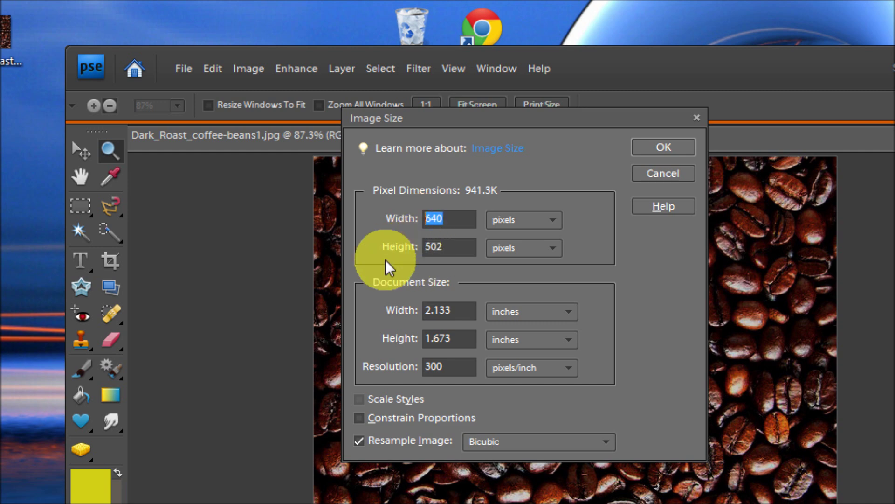
text(931)
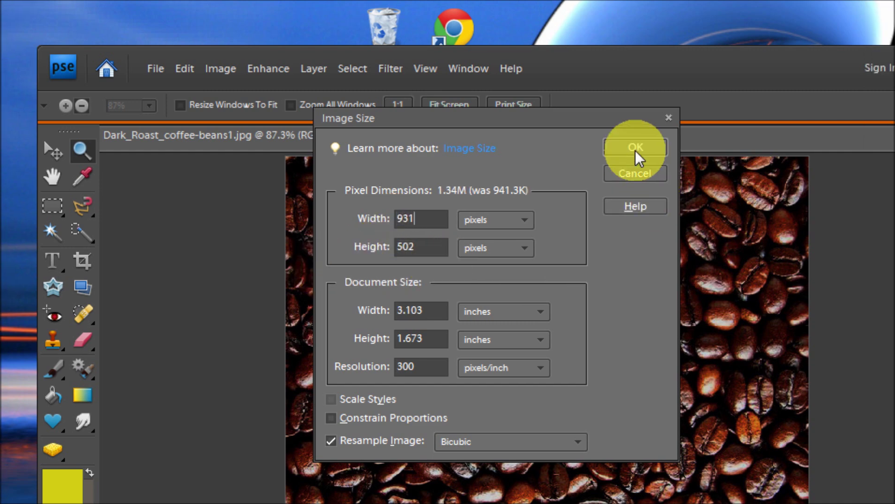
click(636, 149)
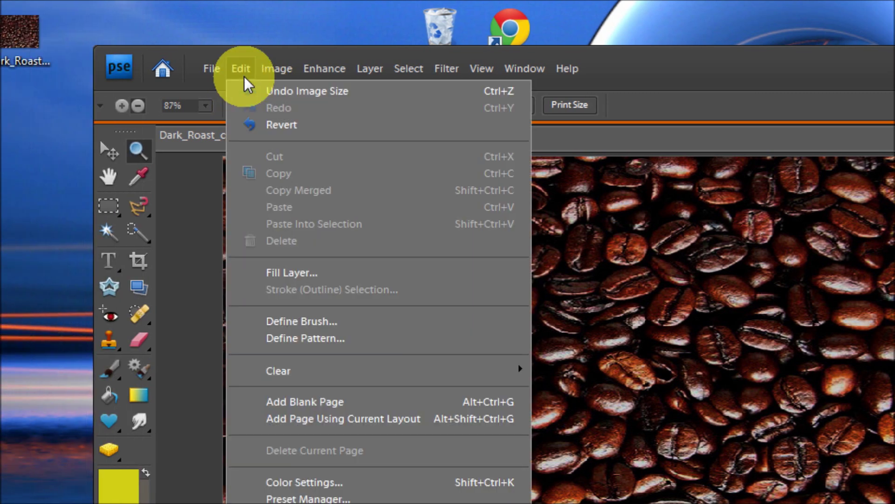
Step: Resize the photo to 931 × 151 pixels, then undo the squashed result
mouse_move(290, 76)
mouse_move(321, 158)
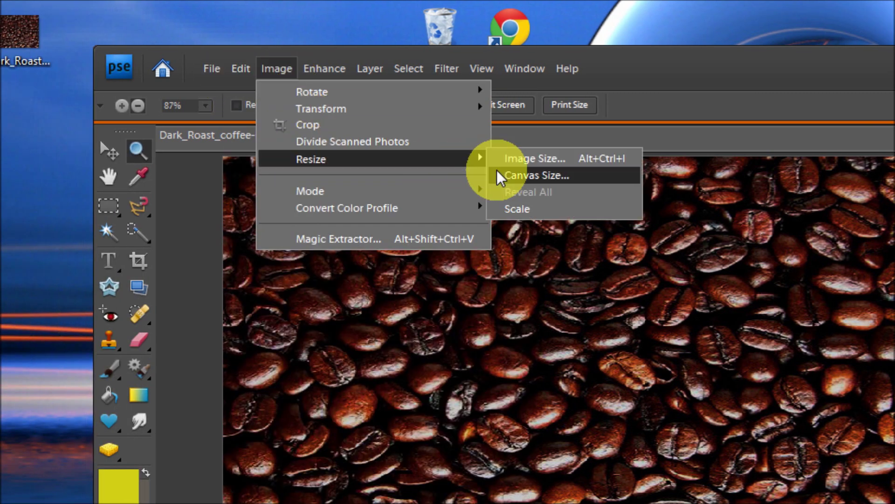
click(513, 163)
key(Tab)
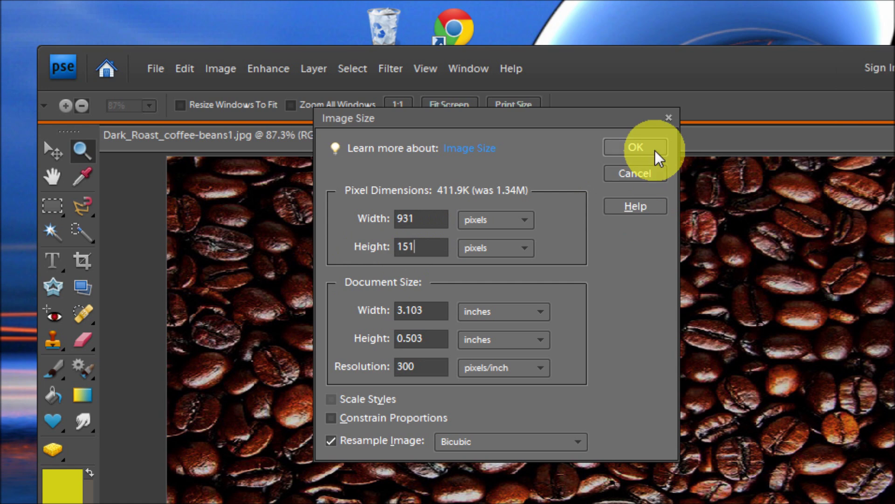
click(692, 148)
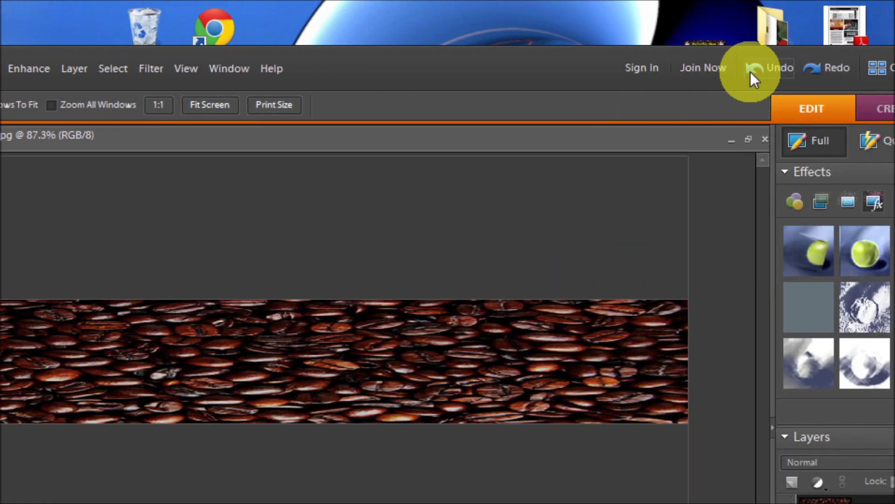
click(751, 72)
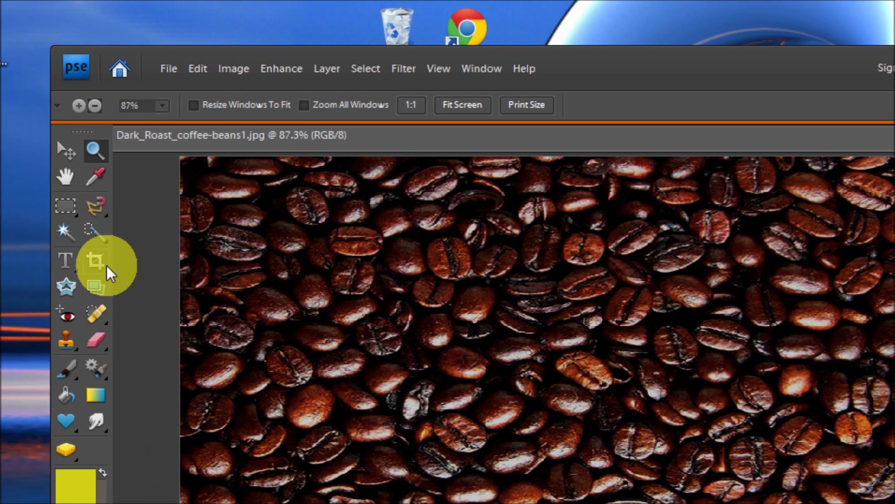
Step: Crop the coffee-bean photo to a wide horizontal strip
click(39, 261)
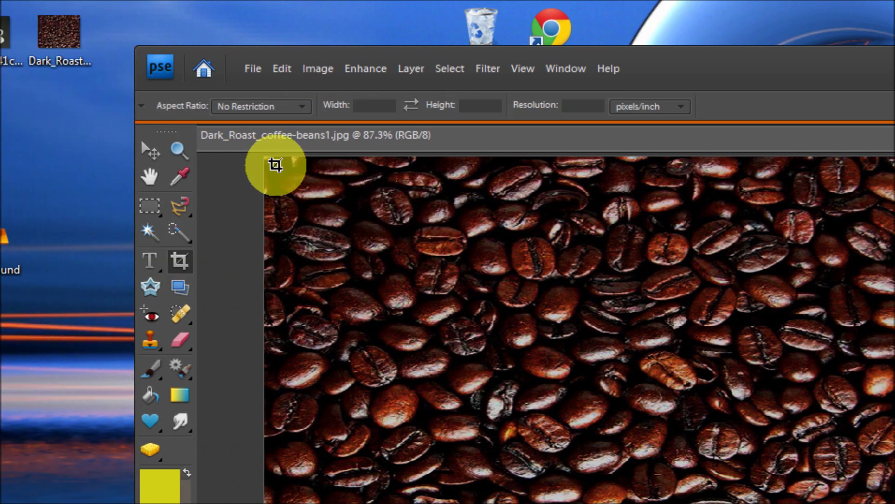
drag(266, 162, 894, 335)
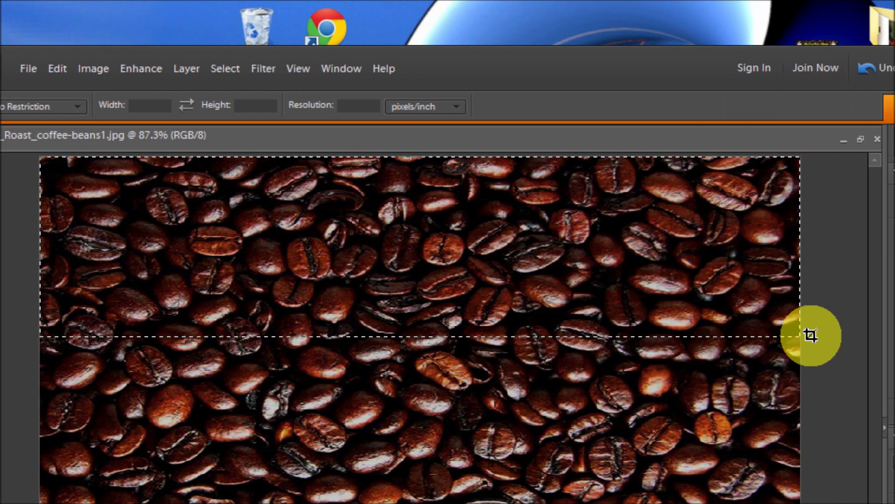
drag(811, 335, 793, 341)
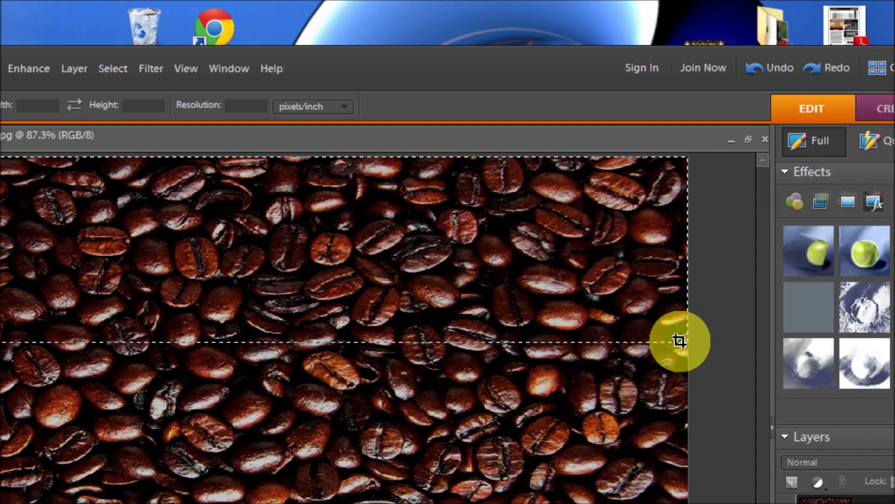
drag(680, 341, 682, 317)
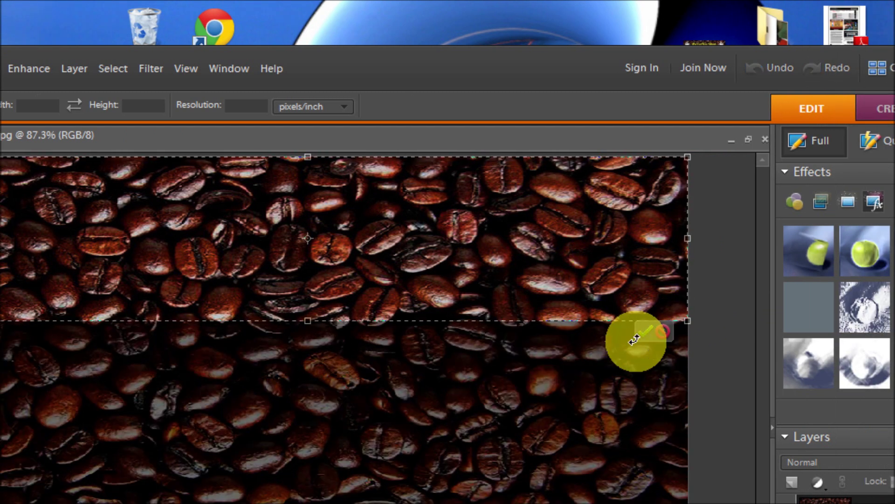
click(644, 334)
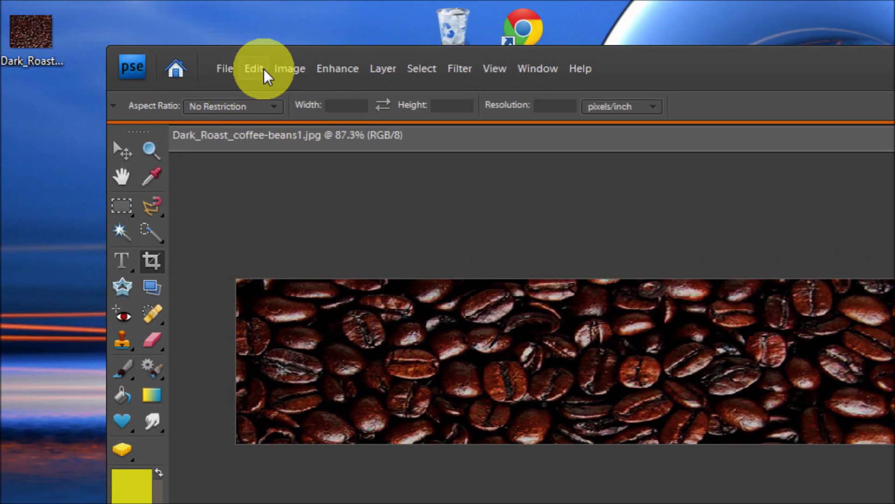
Step: Set the cropped strip's height to 151 pixels in Image Size, giving 931 × 151
click(283, 70)
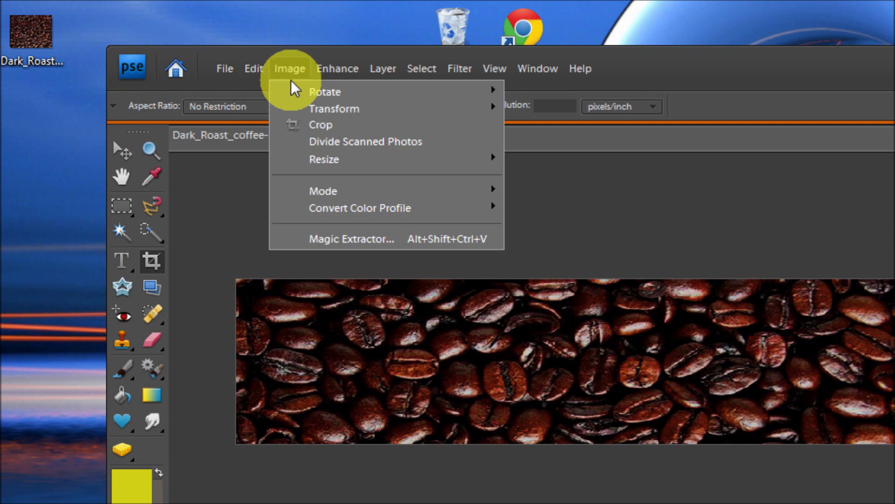
mouse_move(362, 167)
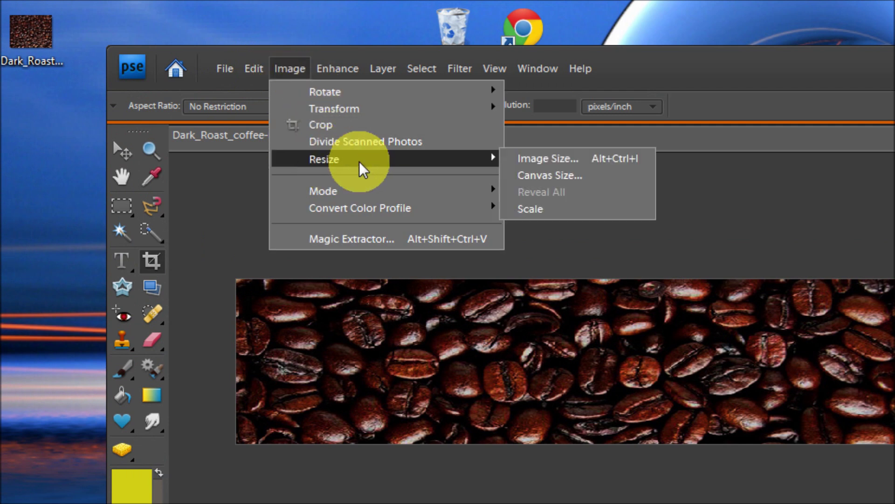
click(541, 161)
double_click(490, 246)
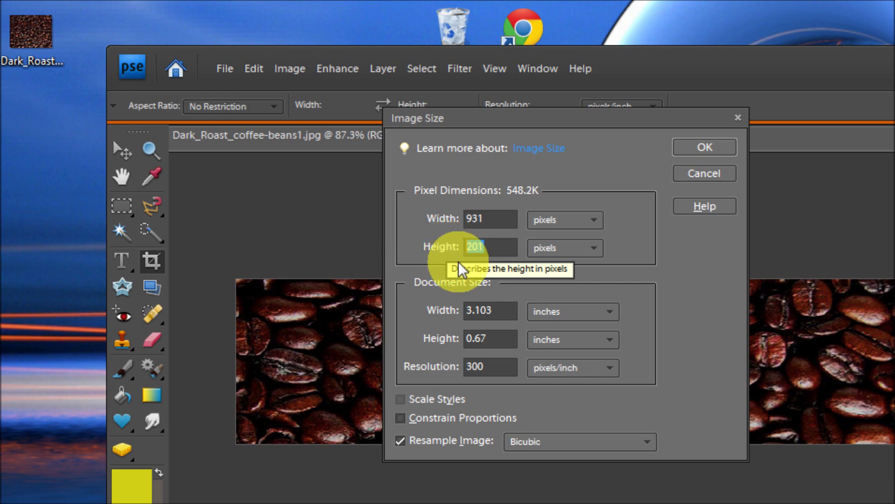
text(151)
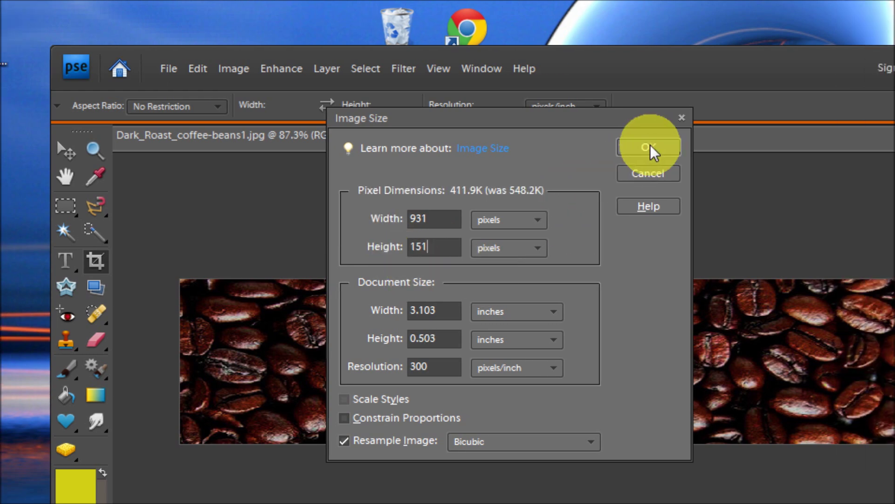
click(649, 148)
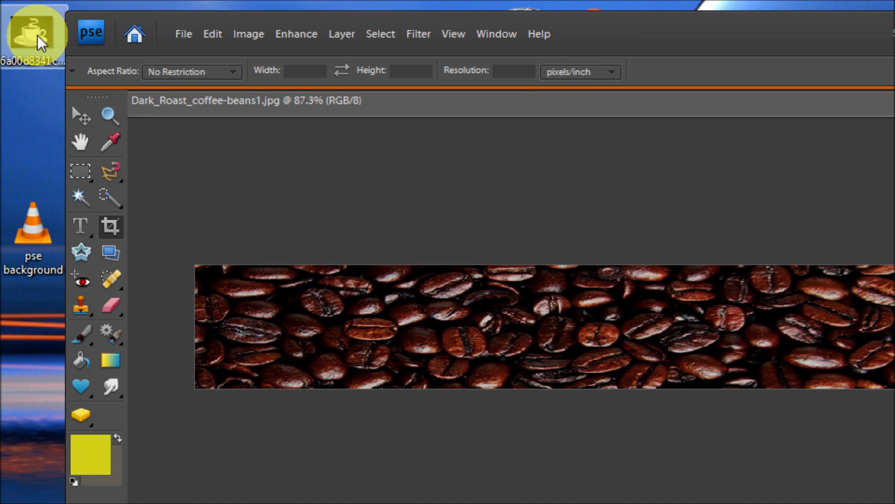
Step: Open the coffee-cup picture and drag a copy onto the bean banner
click(37, 35)
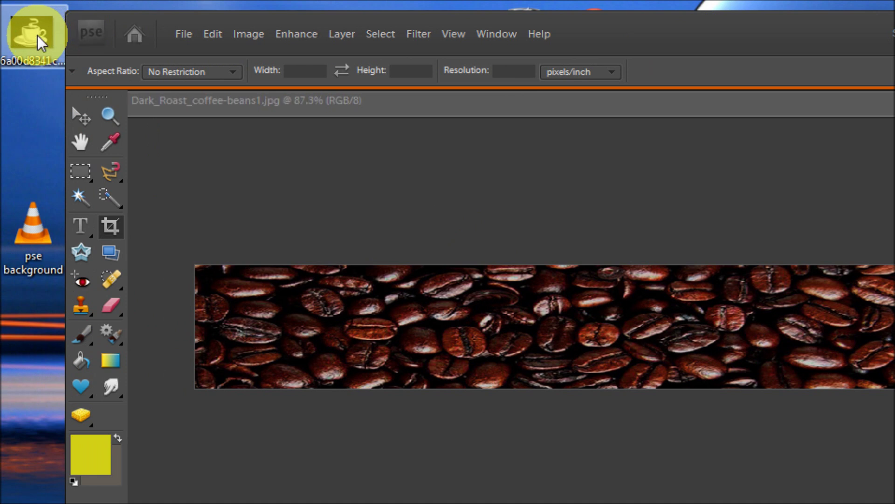
drag(38, 35, 230, 200)
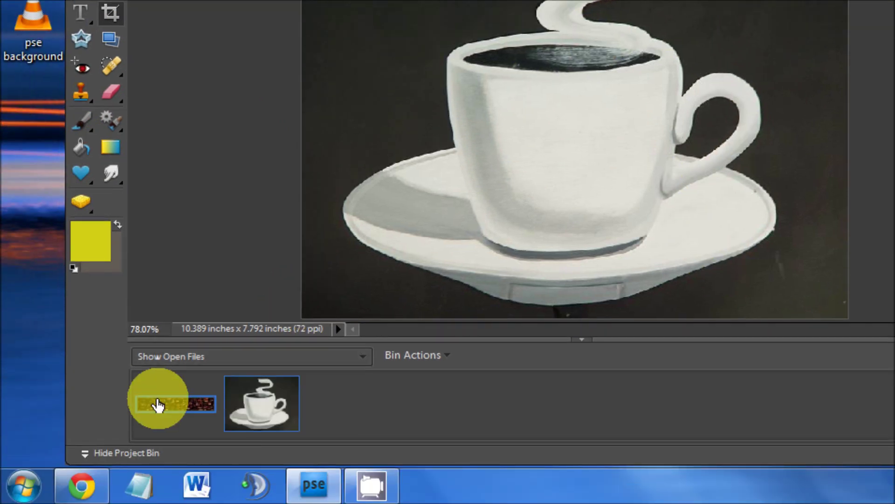
click(158, 405)
drag(262, 413, 358, 142)
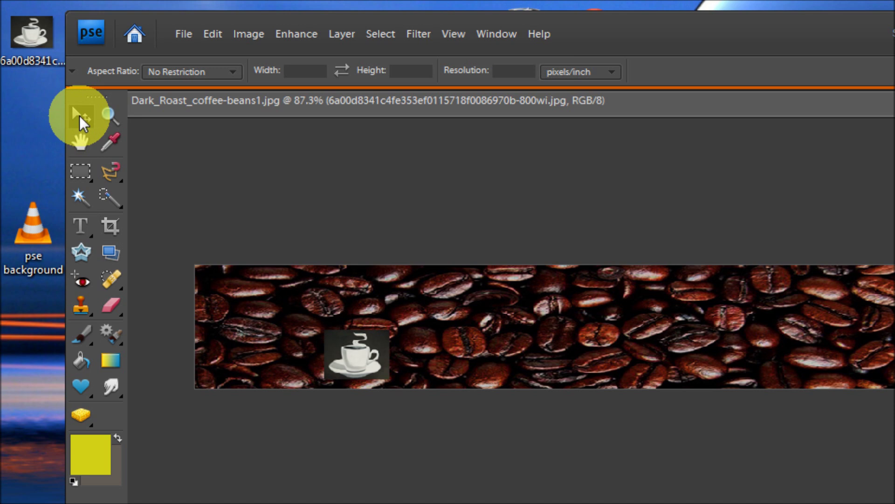
Step: Enlarge the cup to 254.3% and move it to the banner's left end
click(79, 116)
drag(392, 329, 473, 267)
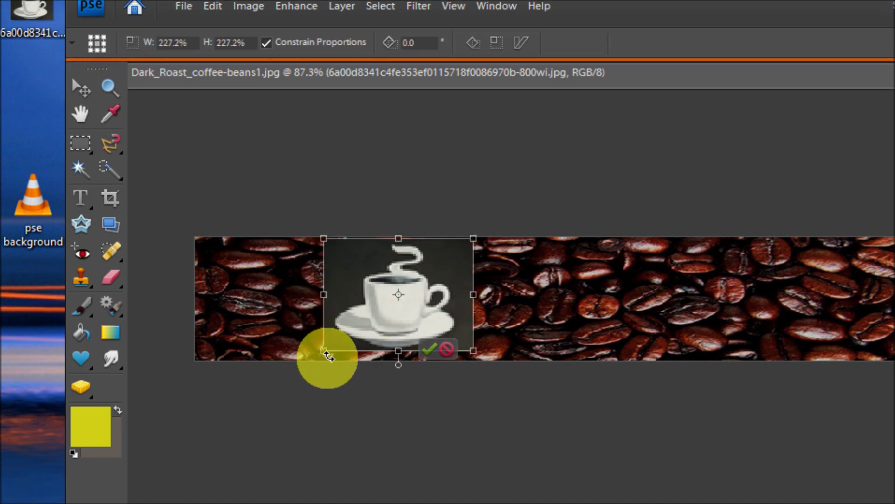
drag(325, 353, 305, 362)
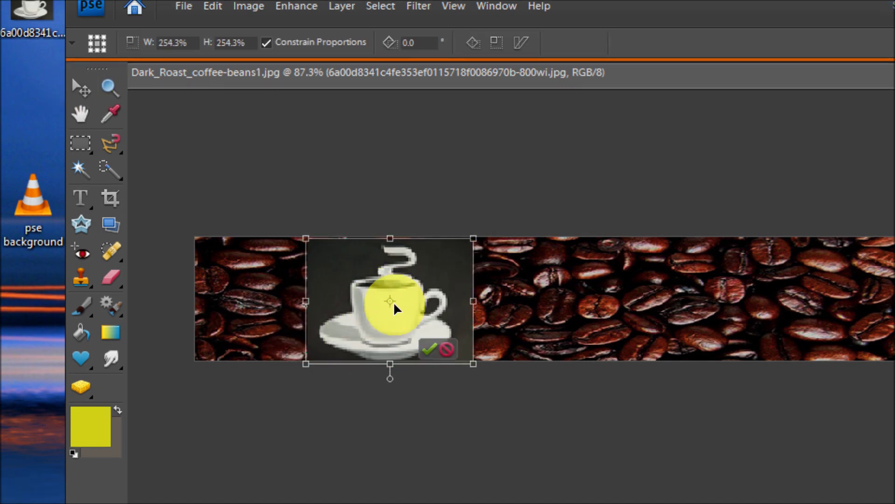
drag(394, 308, 304, 315)
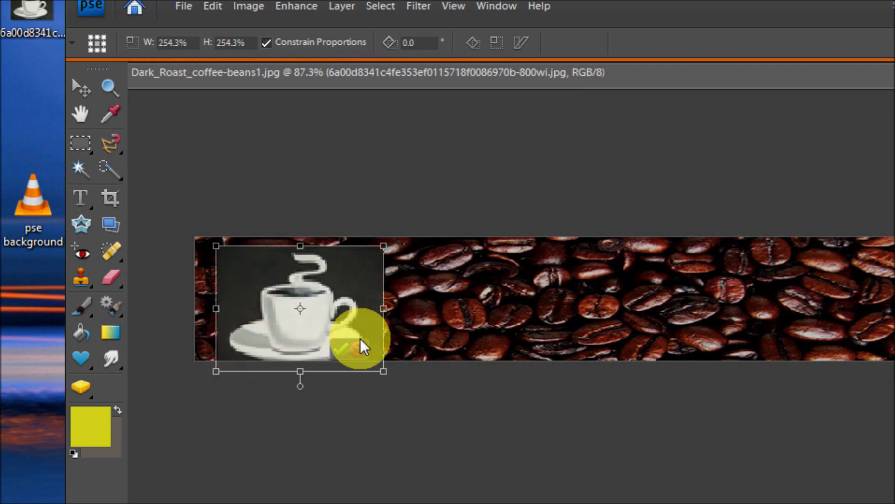
click(340, 348)
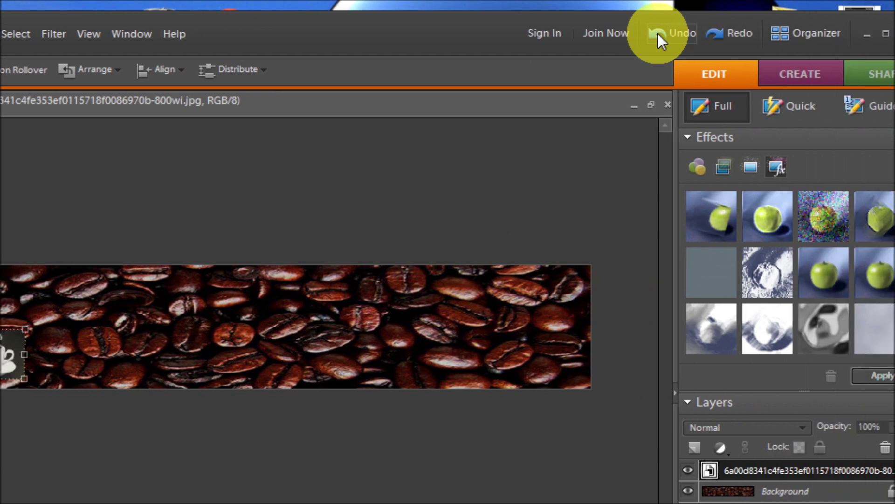
Step: Undo the placed cup and erase the cup picture's dark background with the Magic Eraser
click(658, 32)
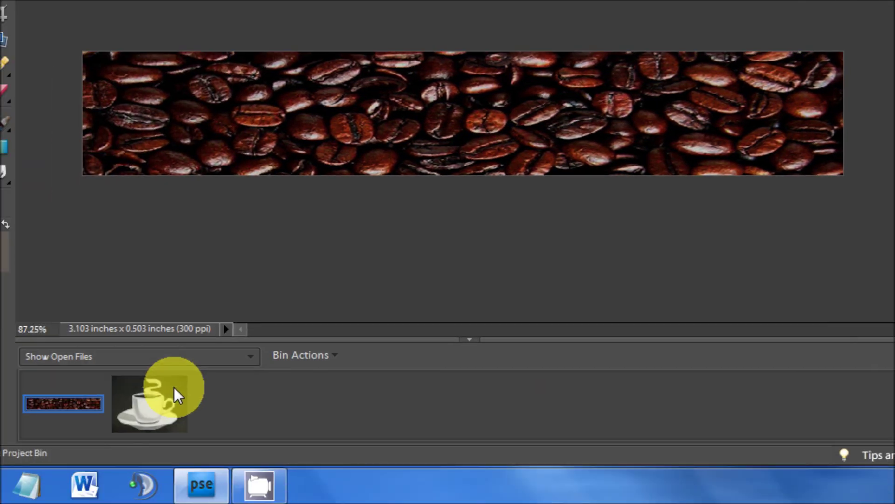
click(174, 392)
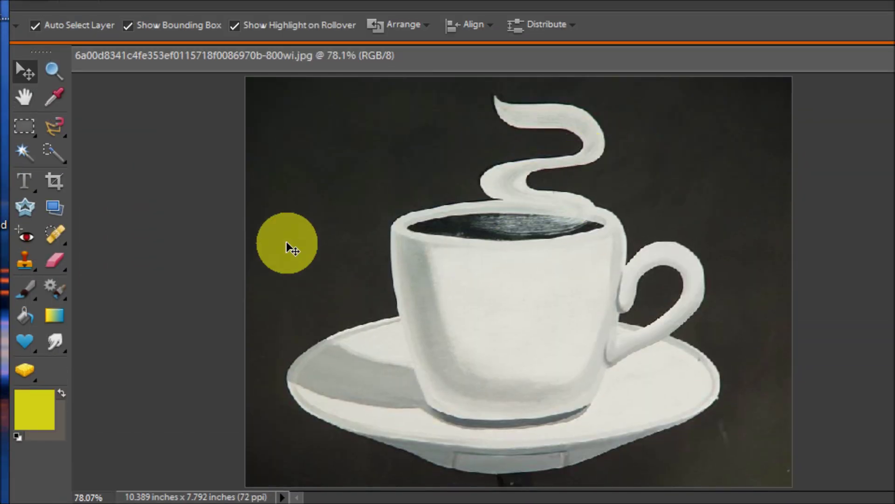
click(116, 262)
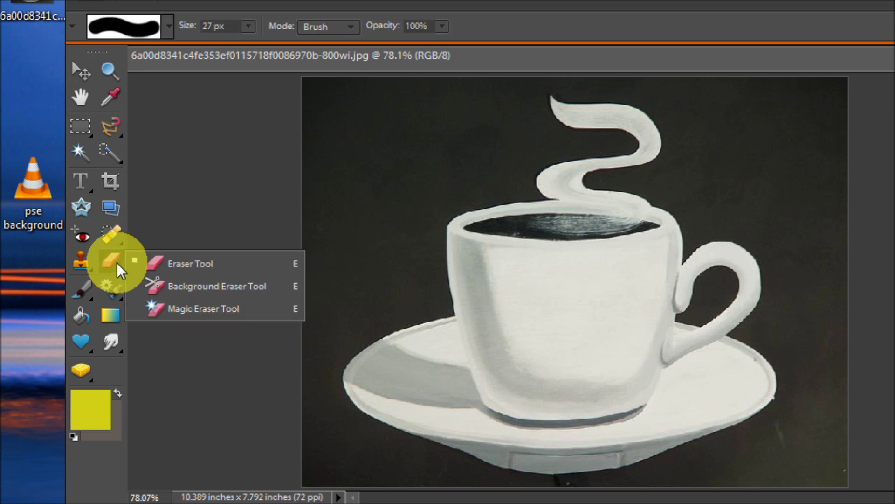
click(185, 310)
click(421, 152)
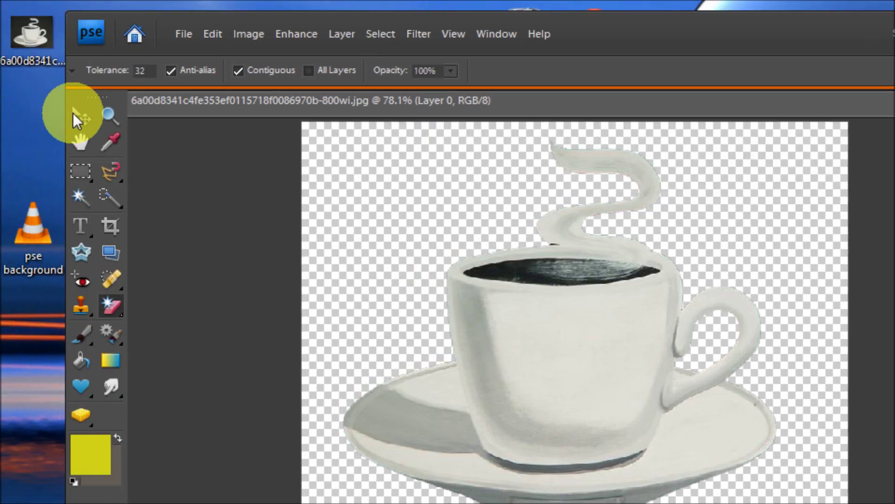
click(72, 116)
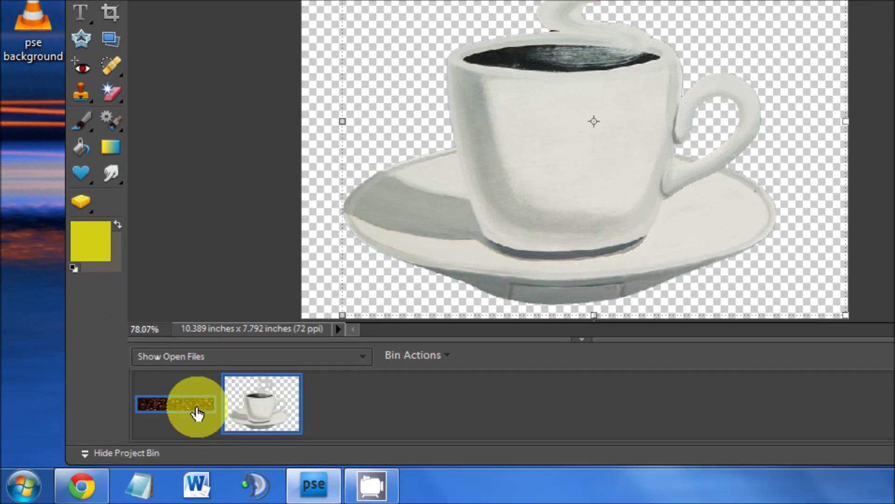
click(208, 457)
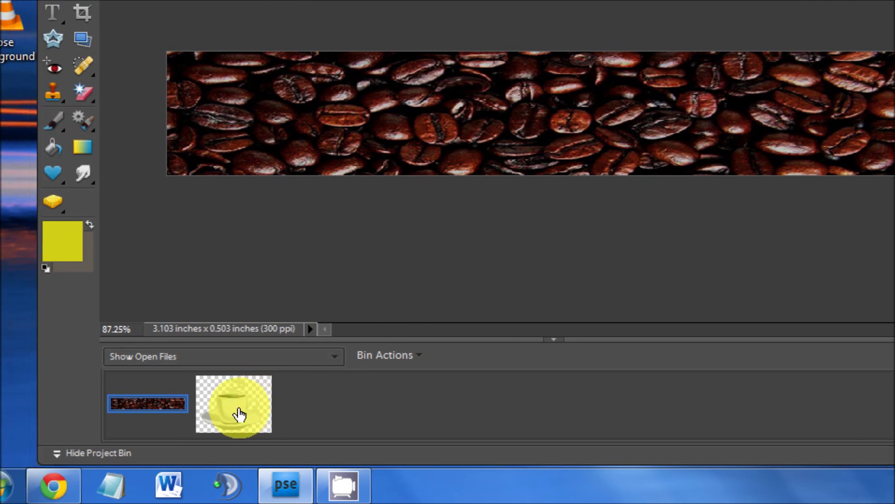
Step: Drag the transparent cup onto the banner, enlarge it to the banner's height, and move it left
drag(239, 414, 456, 149)
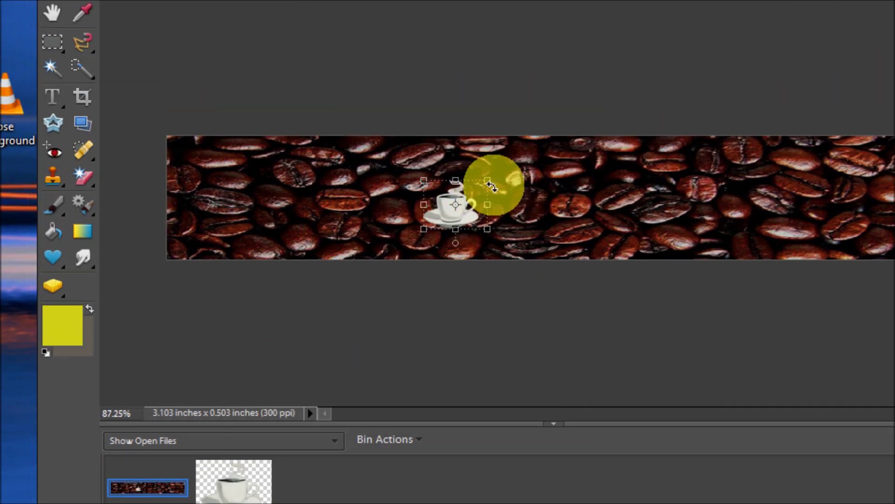
drag(489, 182, 539, 140)
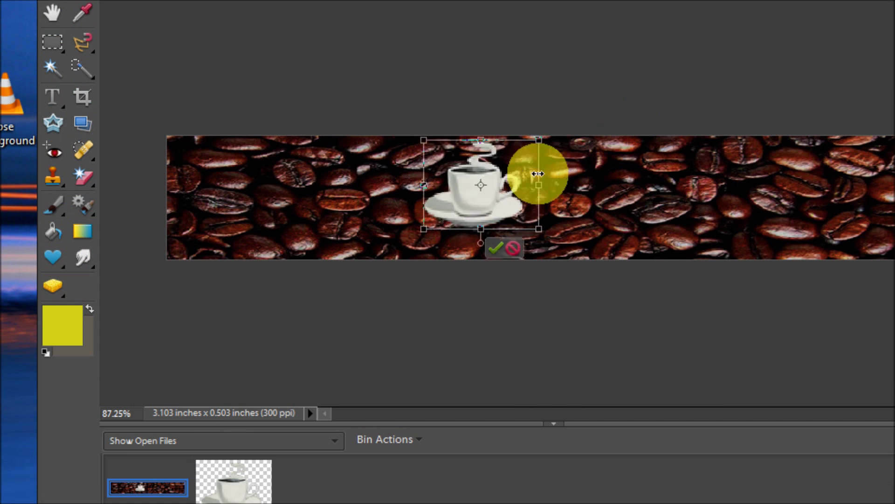
drag(423, 230, 387, 258)
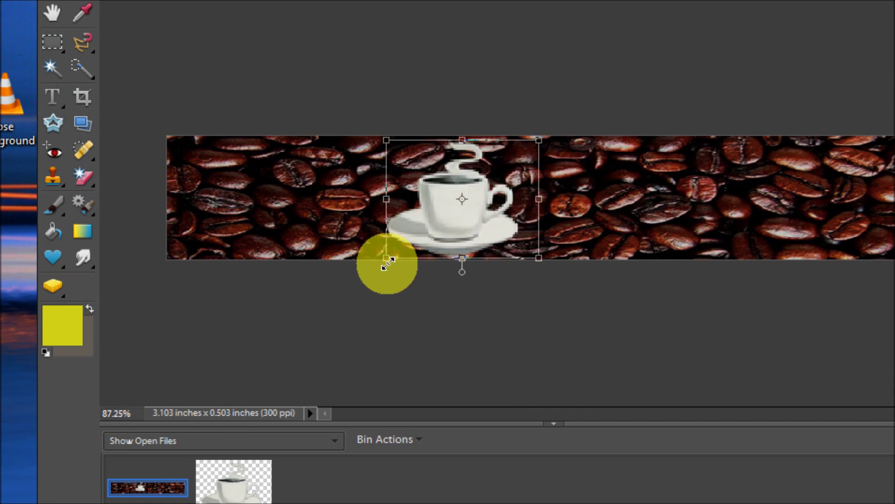
click(497, 247)
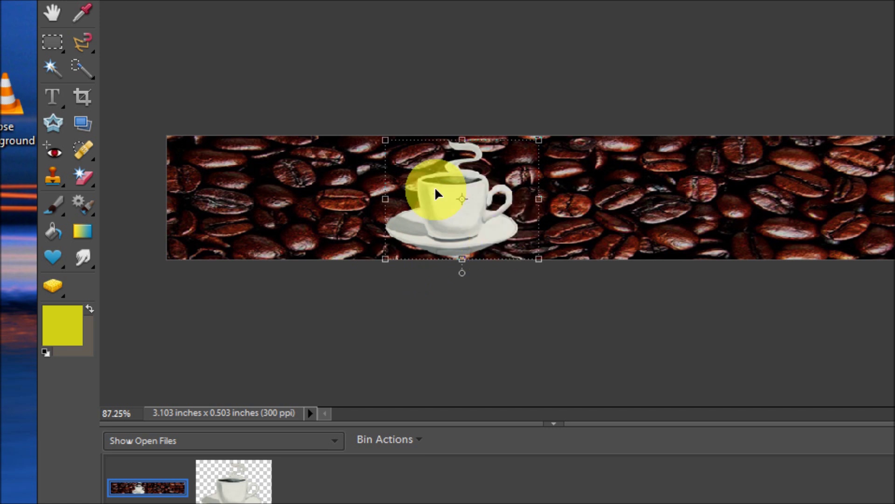
drag(466, 207, 256, 214)
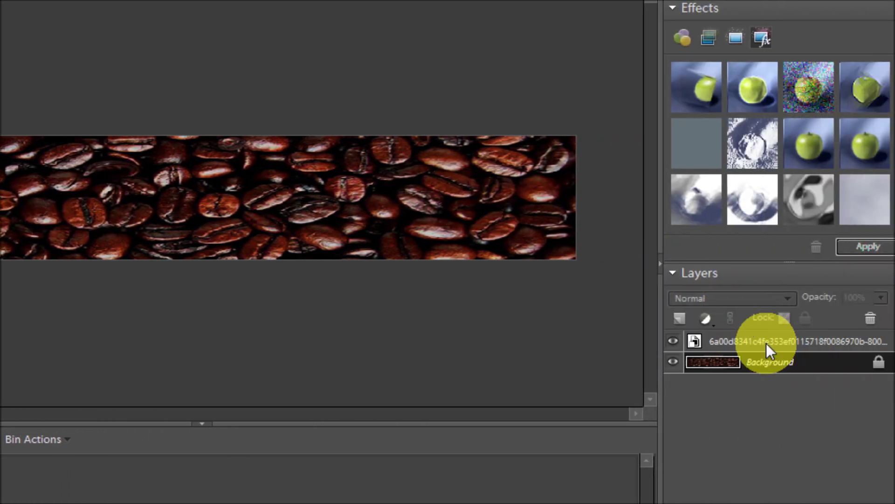
Step: Duplicate the cup layer into Dark_Roast_coffee-beans1.jpg using Duplicate Layer
right_click(766, 345)
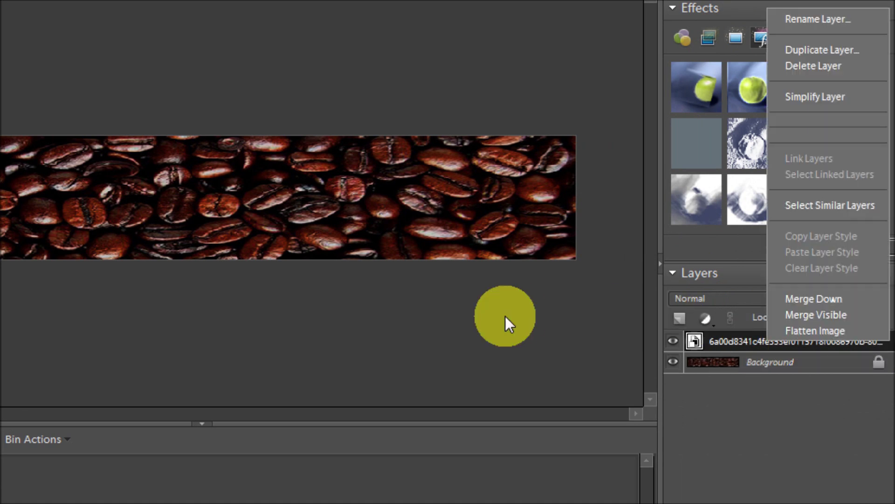
click(505, 315)
right_click(243, 228)
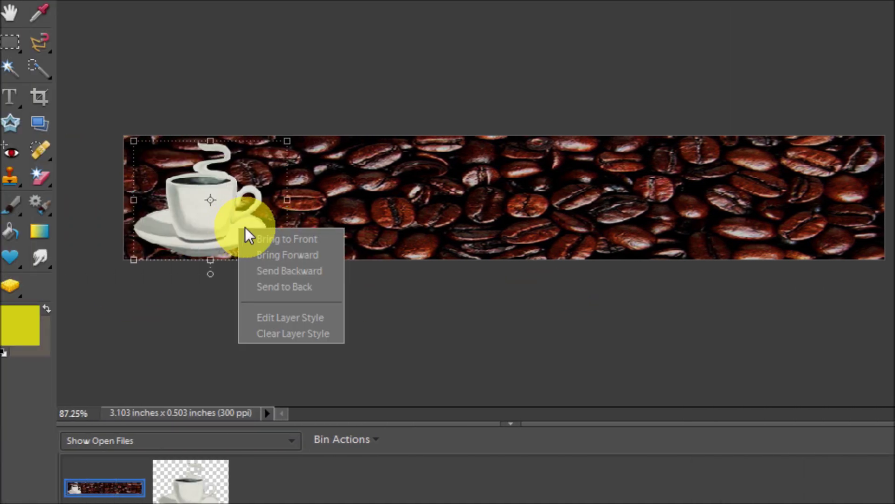
click(244, 227)
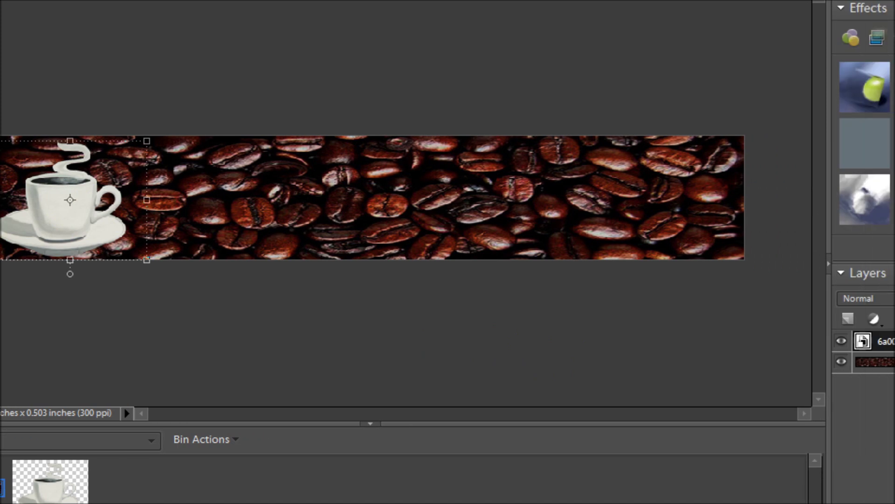
right_click(888, 342)
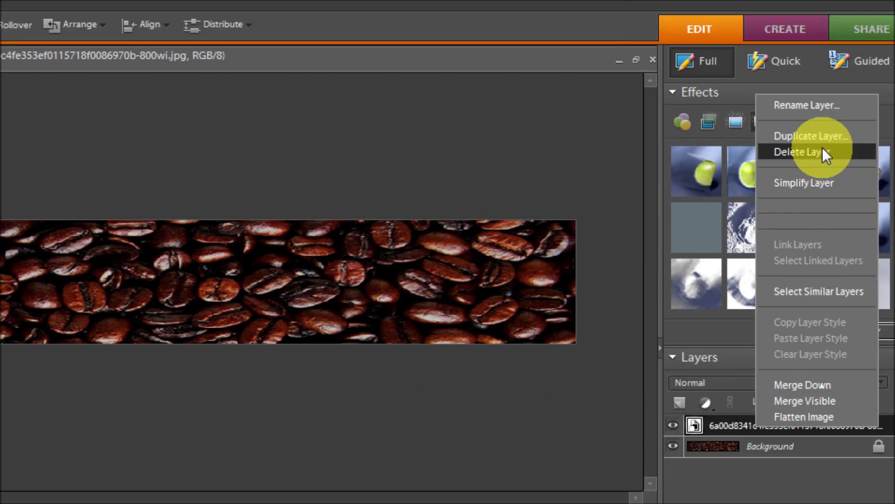
click(822, 134)
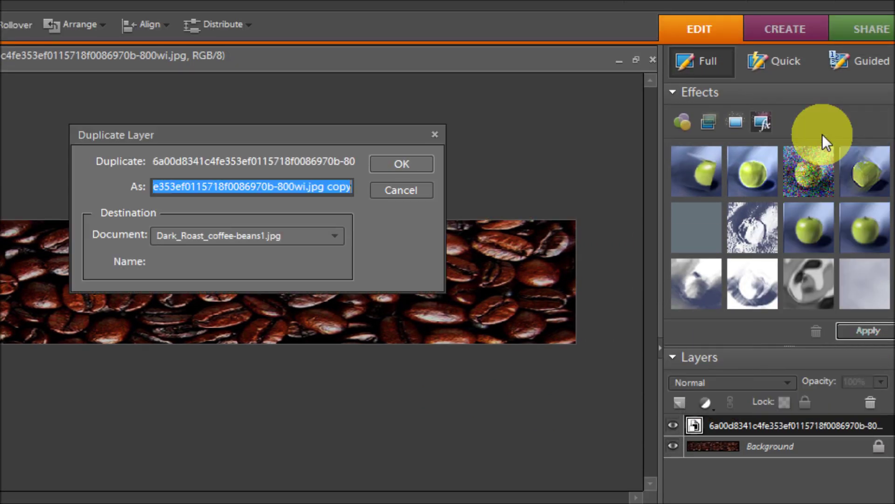
click(402, 163)
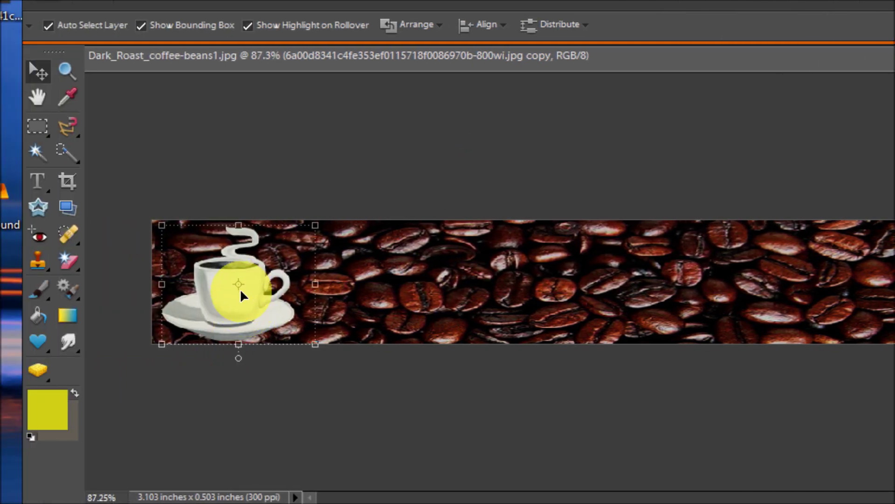
Step: Move the copied cup to the banner's right end and mirror it so it faces left
drag(240, 290, 803, 289)
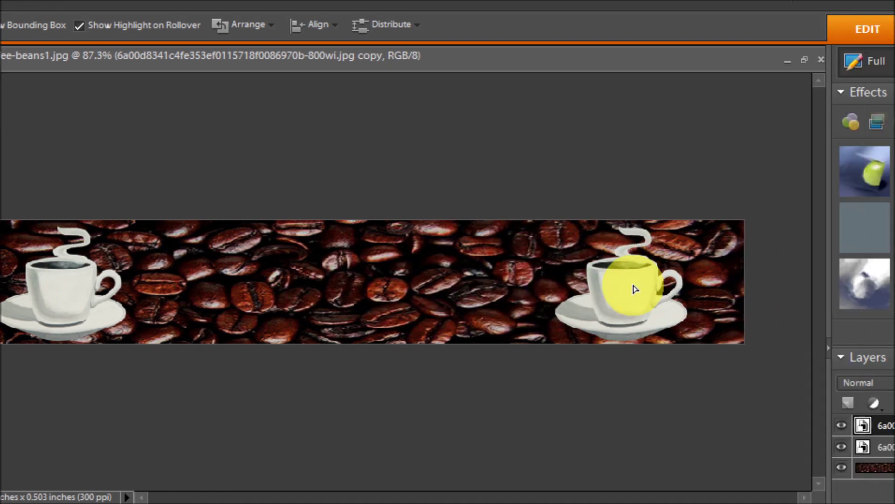
drag(635, 289, 667, 288)
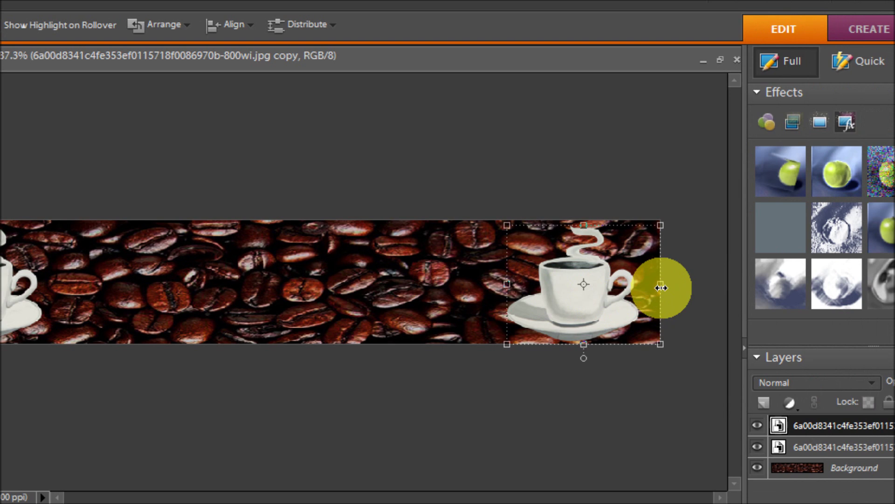
drag(661, 287, 362, 298)
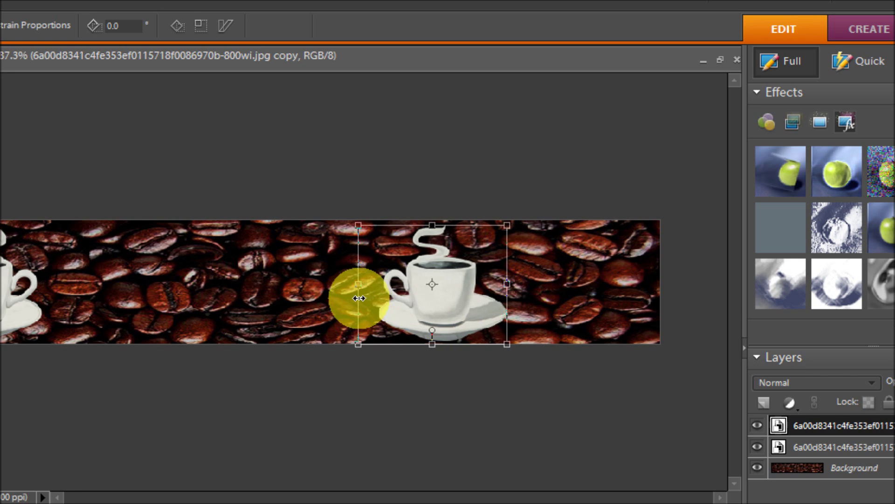
drag(433, 289, 576, 289)
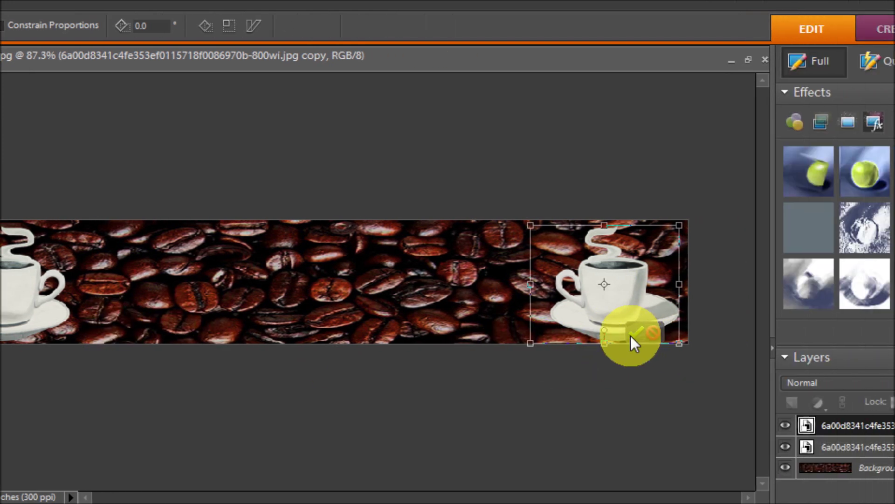
click(631, 335)
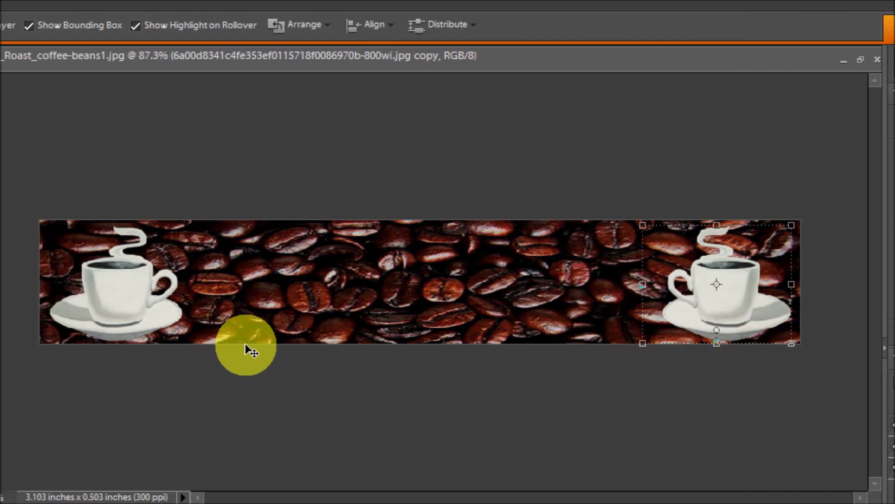
click(294, 364)
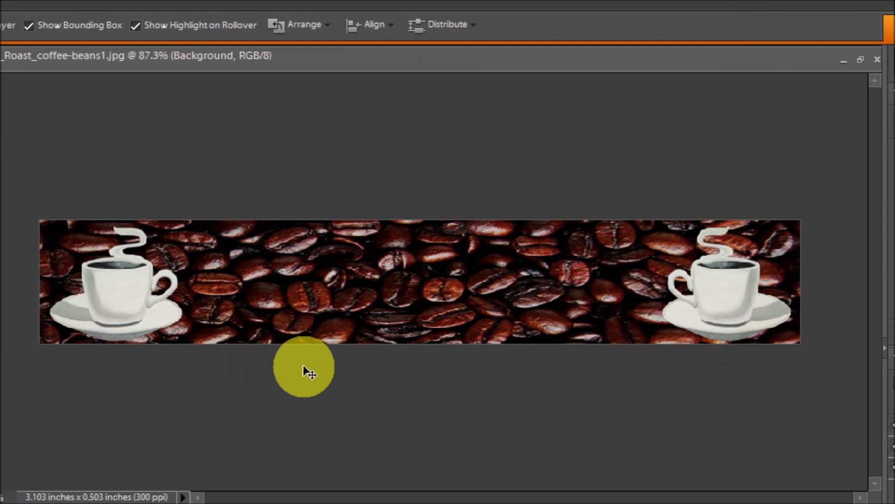
Step: Nudge the left cup down slightly, then check and deselect the right cup
click(140, 315)
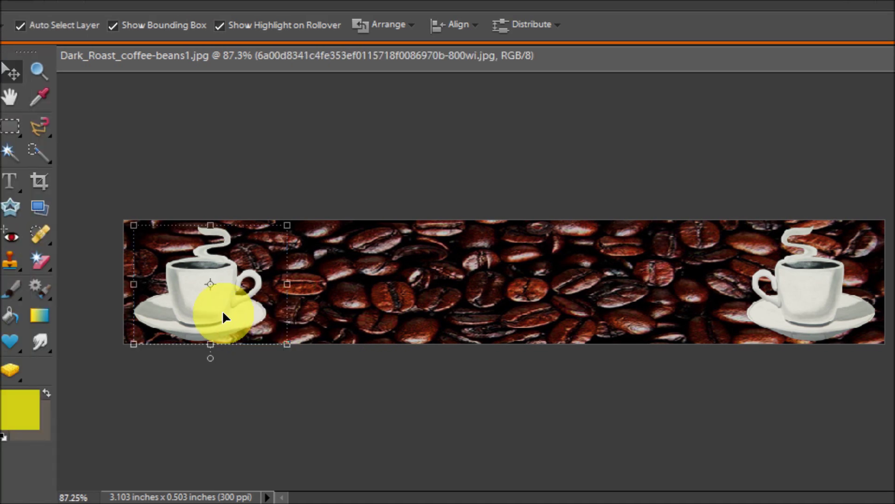
key(Down)
key(Down)
key(Down)
key(Down)
key(Down)
key(Down)
key(Down)
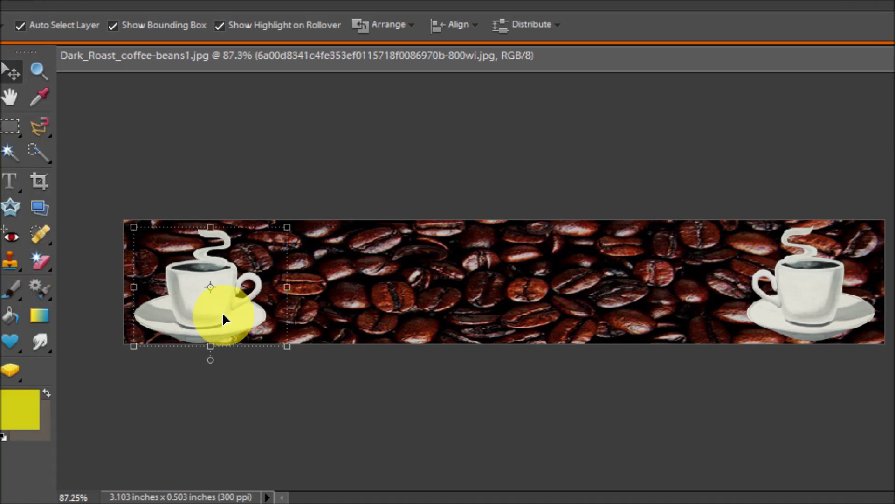
click(819, 319)
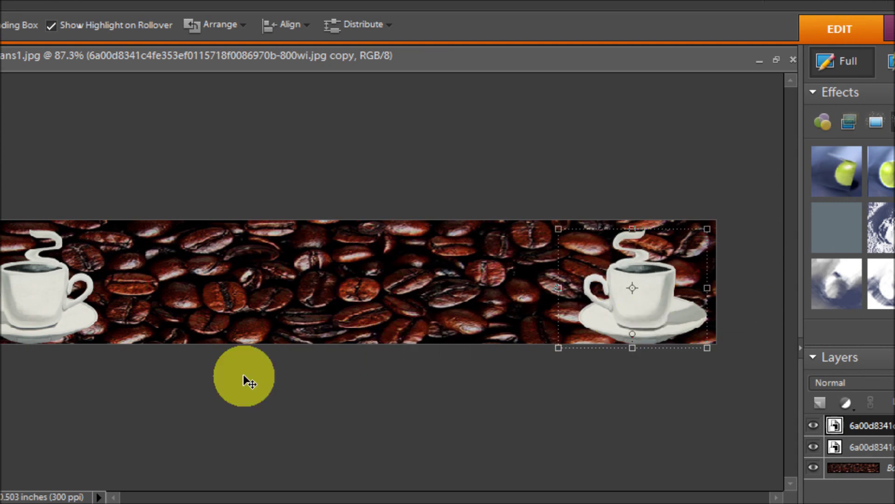
click(209, 391)
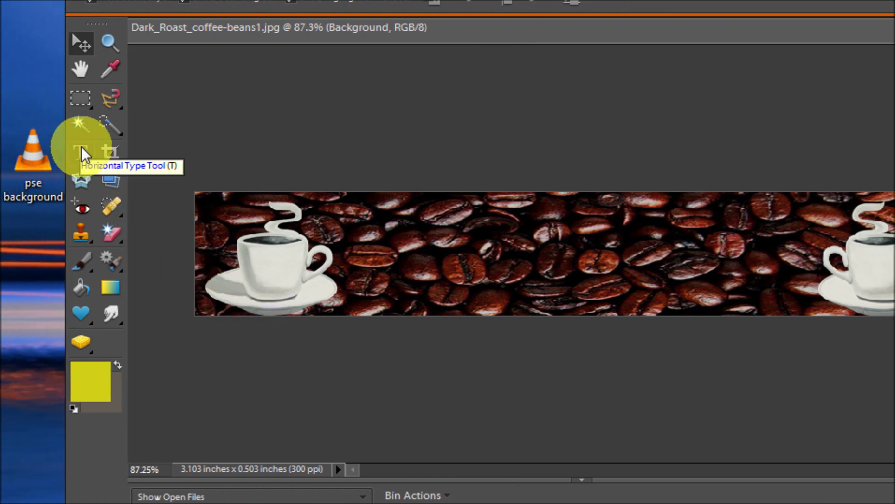
Step: Draw a horizontal text box across the banner between the two cups
click(81, 153)
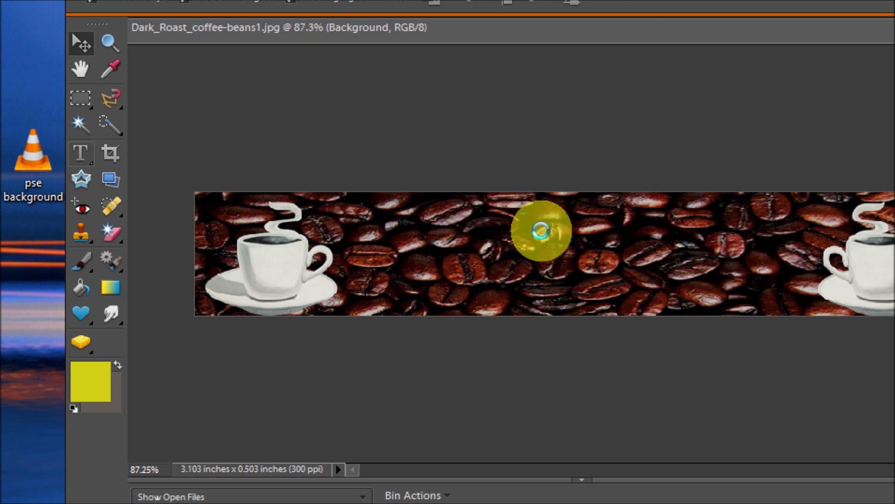
drag(353, 207, 605, 257)
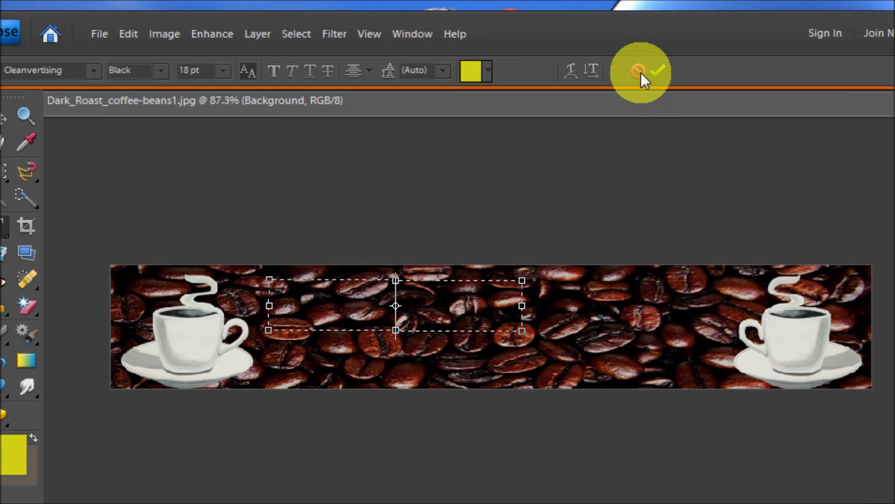
click(640, 73)
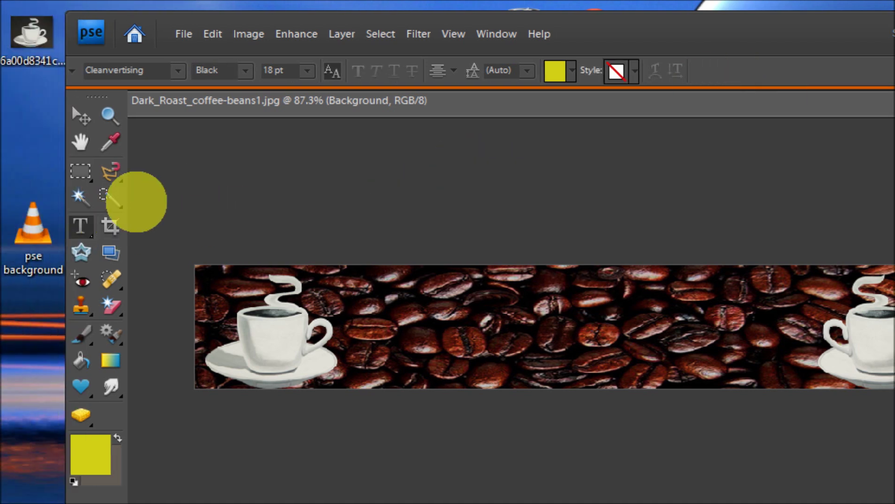
drag(365, 285, 804, 369)
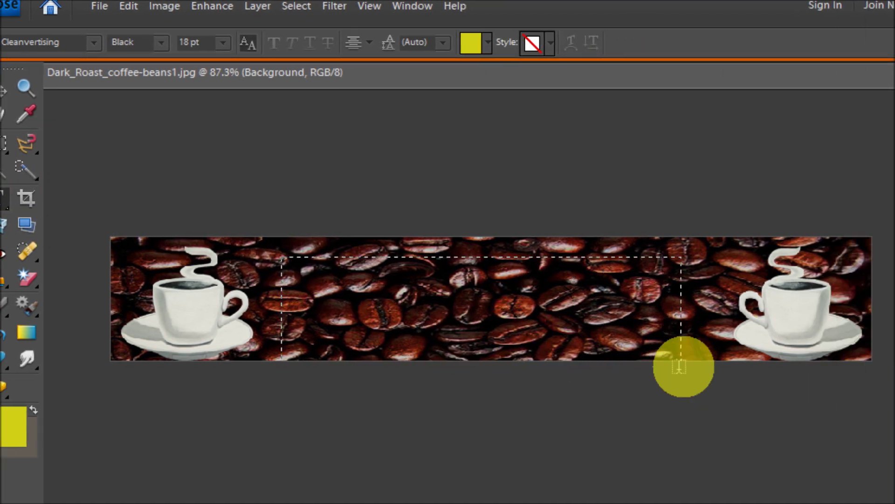
drag(669, 348, 669, 349)
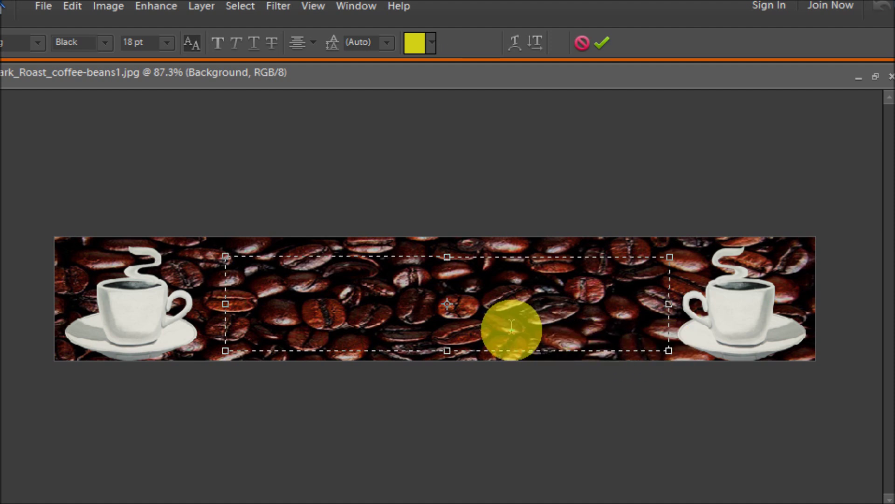
Step: Enter 'My Coffee Shop', commit it, and move the text slightly lower
text(My co)
key(BackSpace)
key(BackSpace)
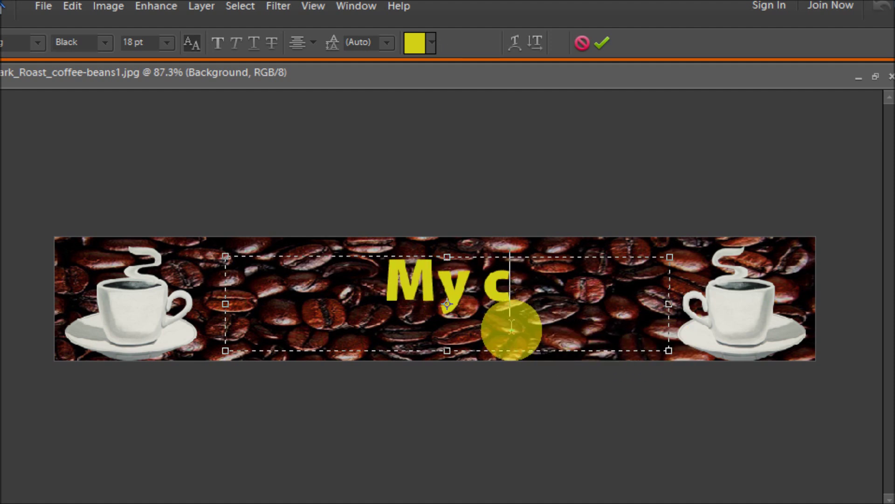
text(Coffee Shop)
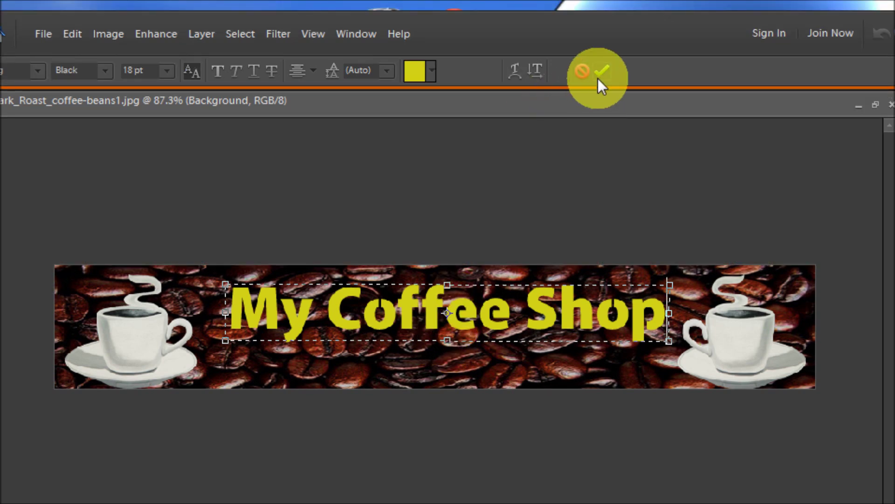
click(599, 77)
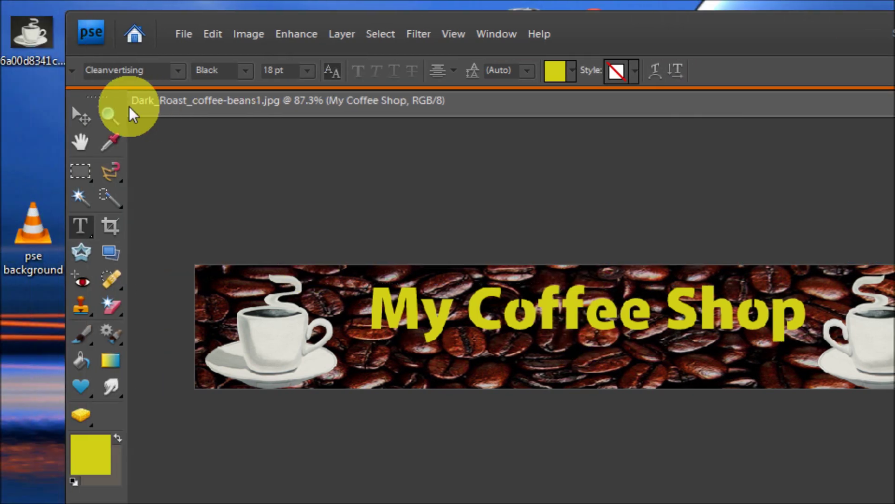
click(88, 112)
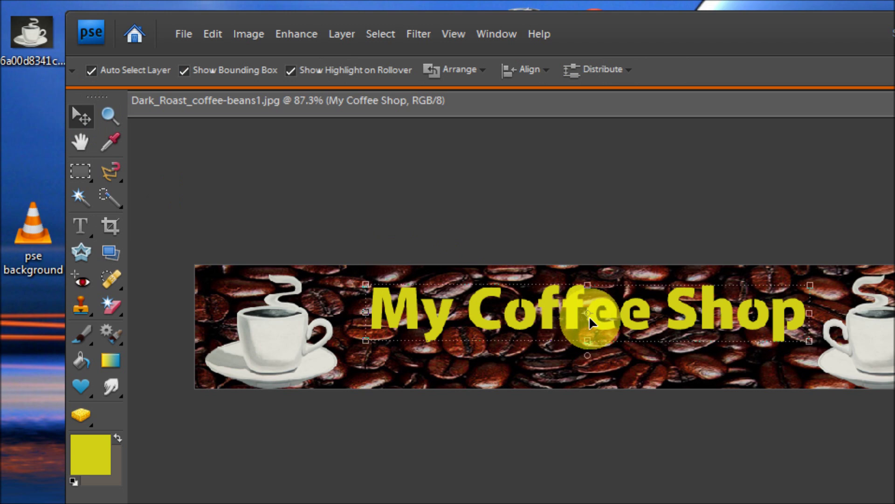
drag(590, 318, 581, 342)
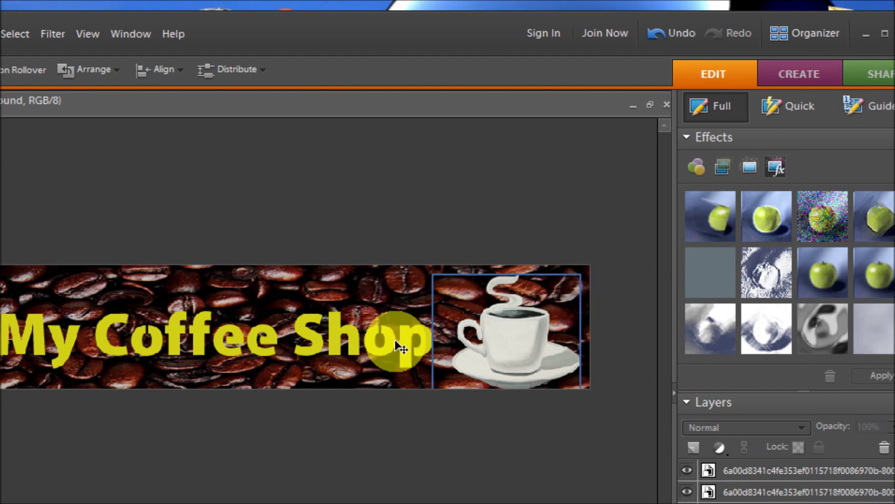
Step: Select the My Coffee Shop text layer and apply a Drop Shadow layer style
click(361, 340)
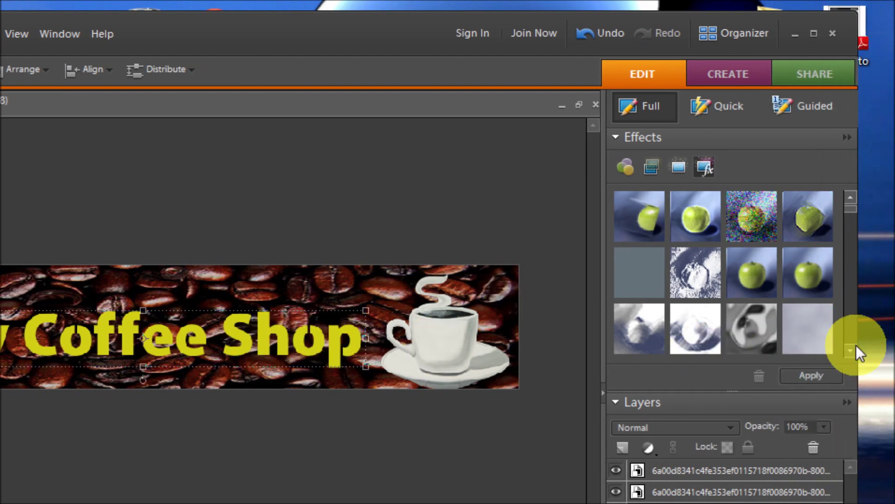
scroll(849, 350, down, 3)
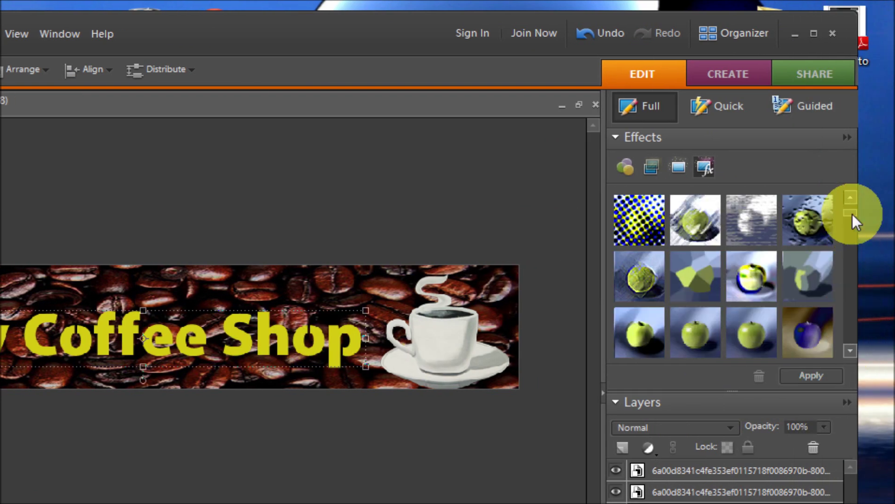
drag(852, 214, 850, 261)
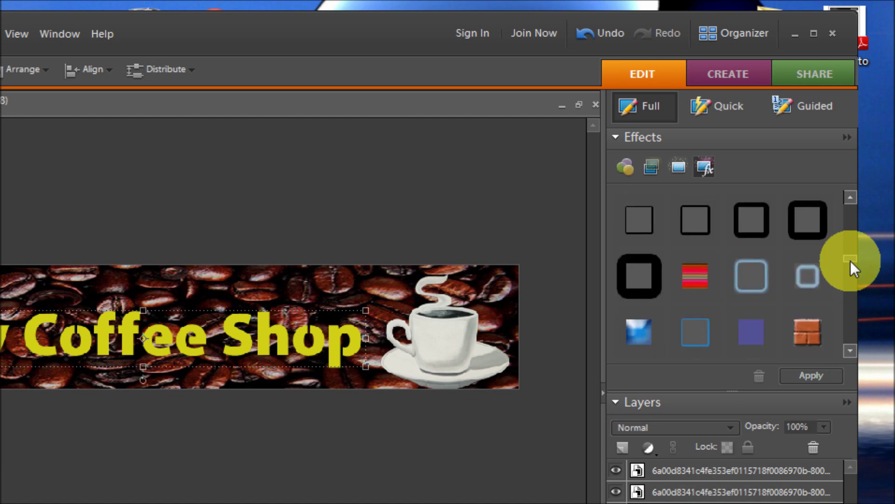
scroll(736, 239, up, 1)
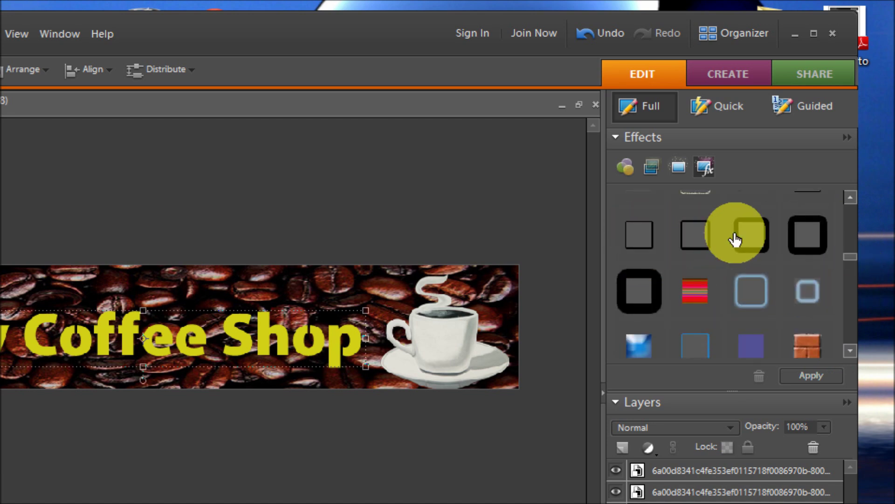
scroll(735, 239, up, 1)
click(809, 222)
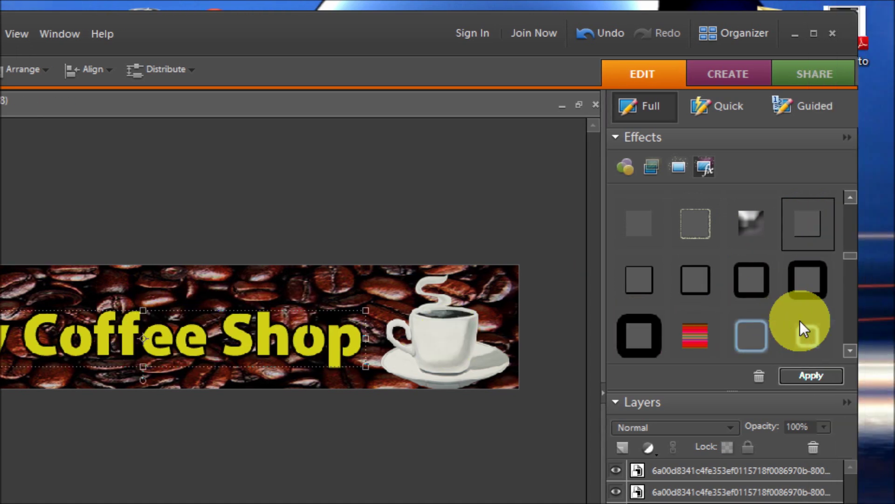
Step: Scroll the effects list, then select the left and right cup layers to check them
scroll(889, 327, down, 3)
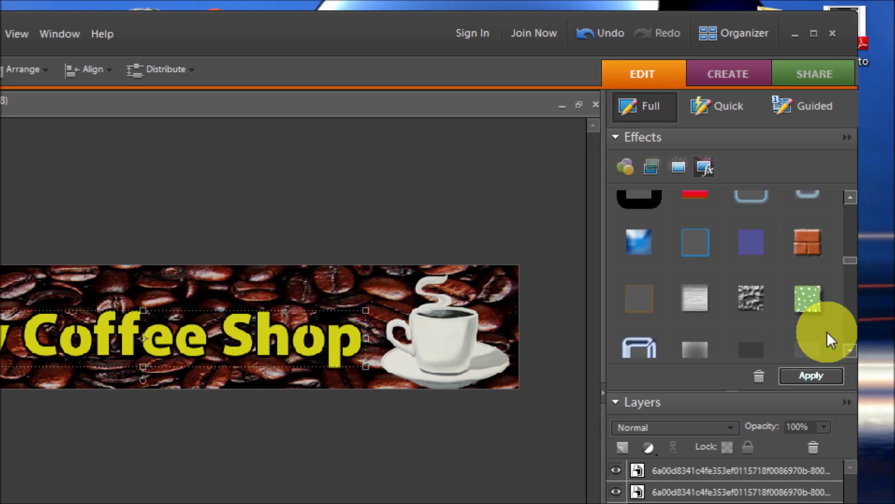
scroll(827, 332, down, 5)
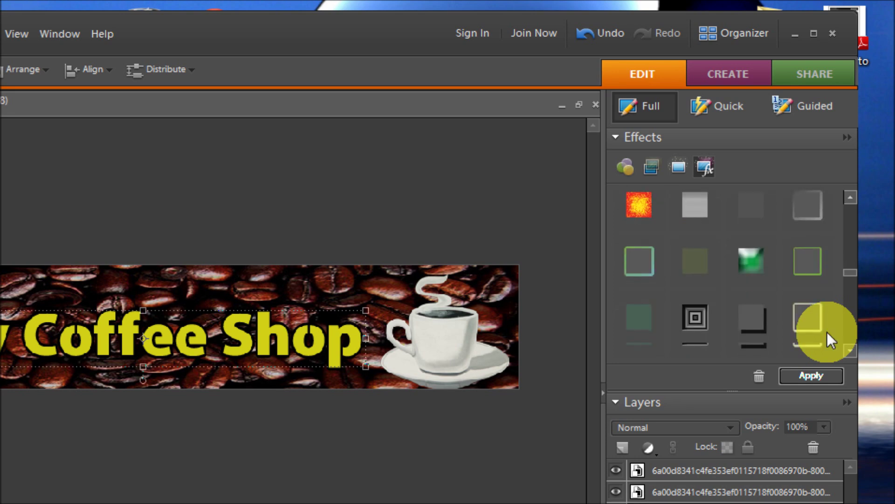
scroll(826, 332, down, 6)
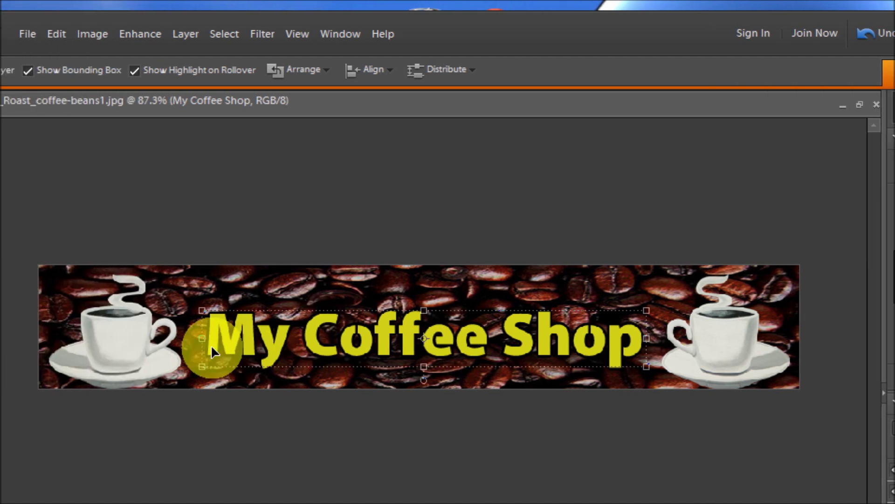
click(26, 345)
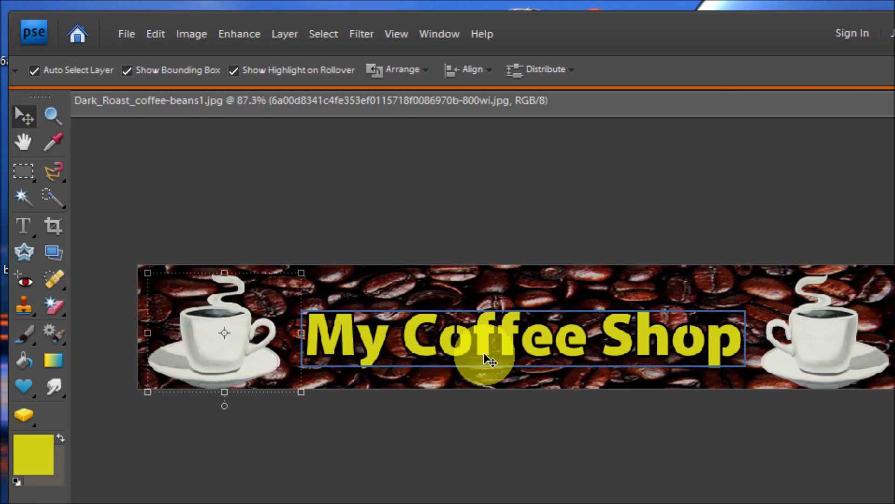
click(860, 356)
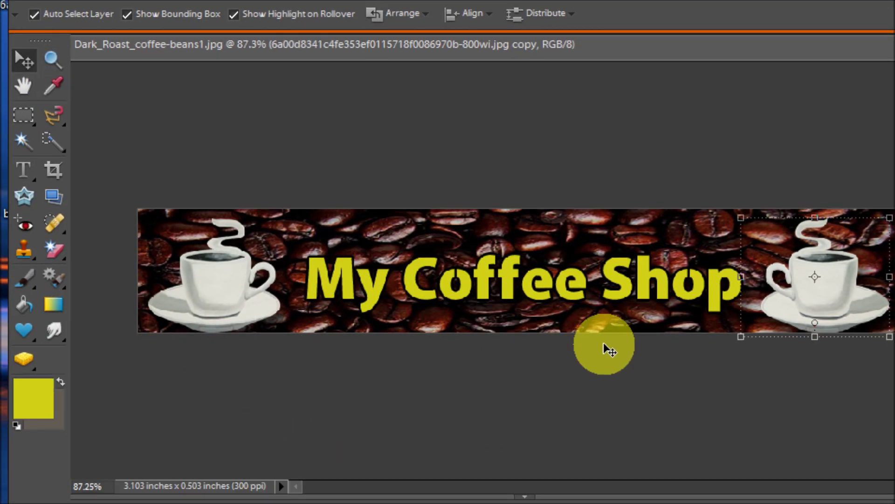
click(650, 410)
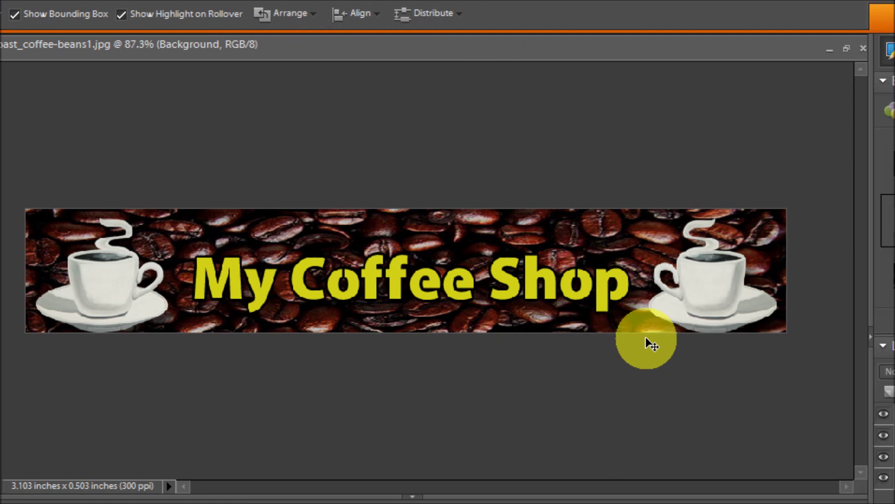